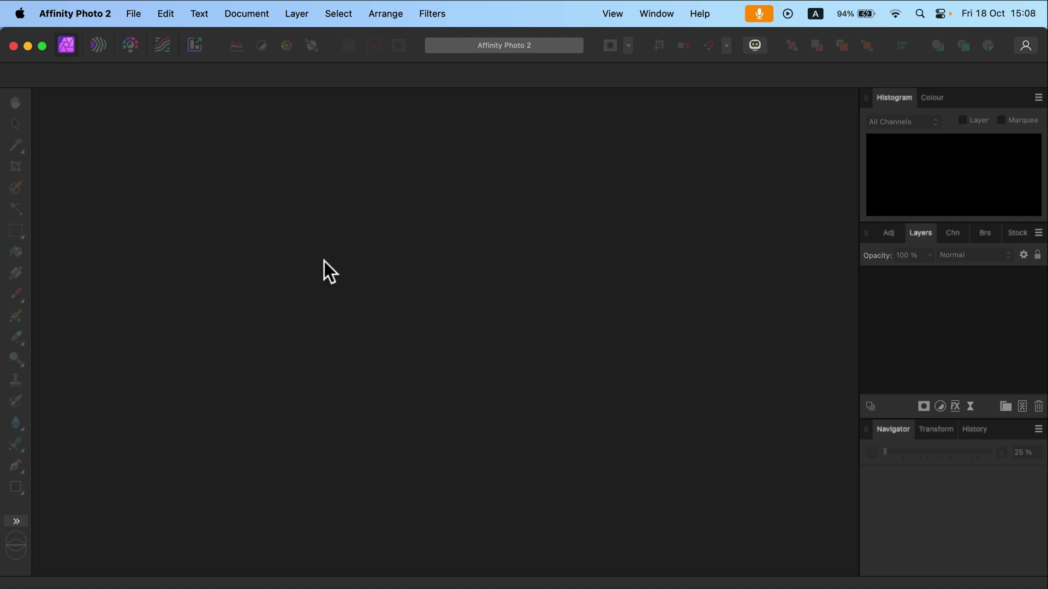
# - Start a new document from the Photo category's 4R preset, 6 × 4 in at 300 DPI
pyautogui.click(138, 11)
pyautogui.click(140, 31)
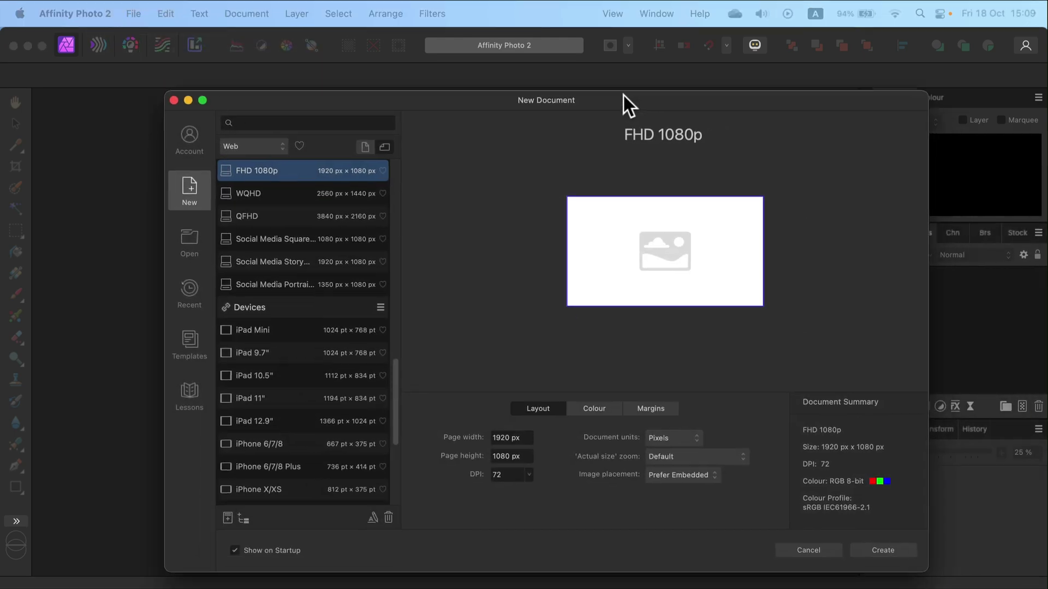
pyautogui.click(581, 86)
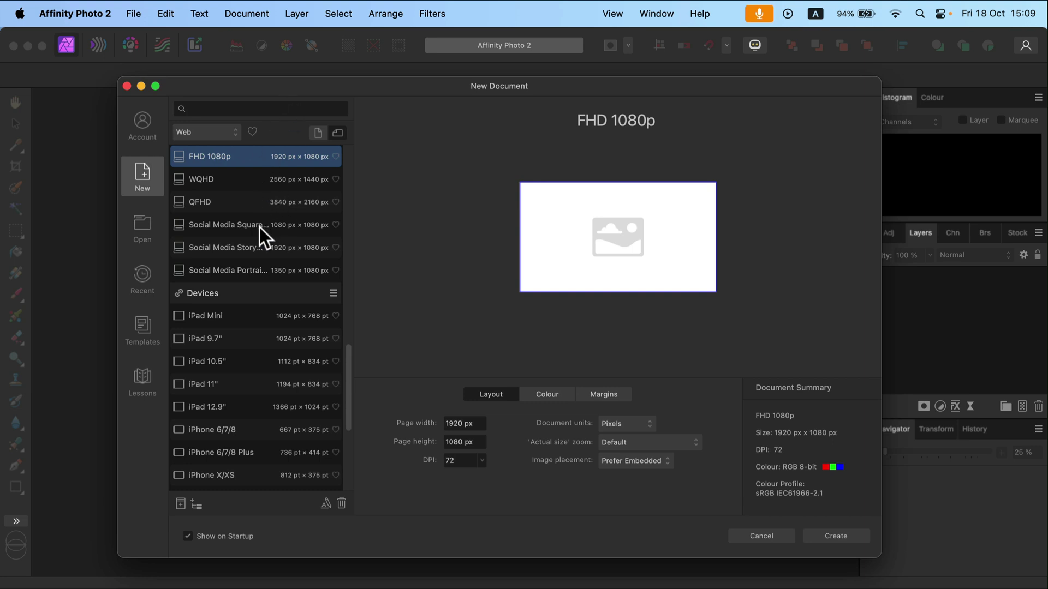
pyautogui.click(208, 132)
pyautogui.click(212, 143)
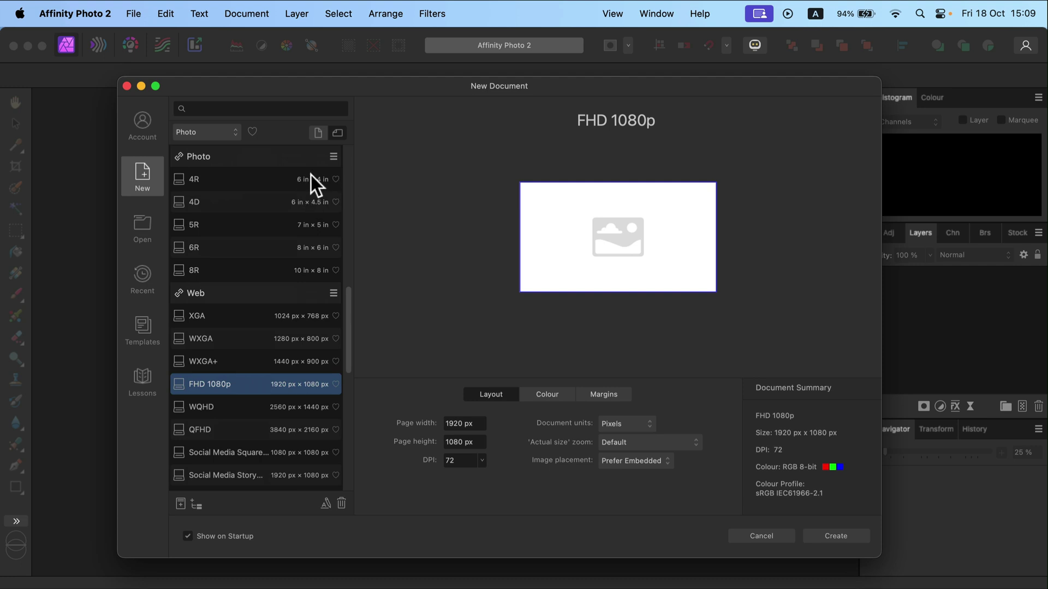
pyautogui.click(202, 178)
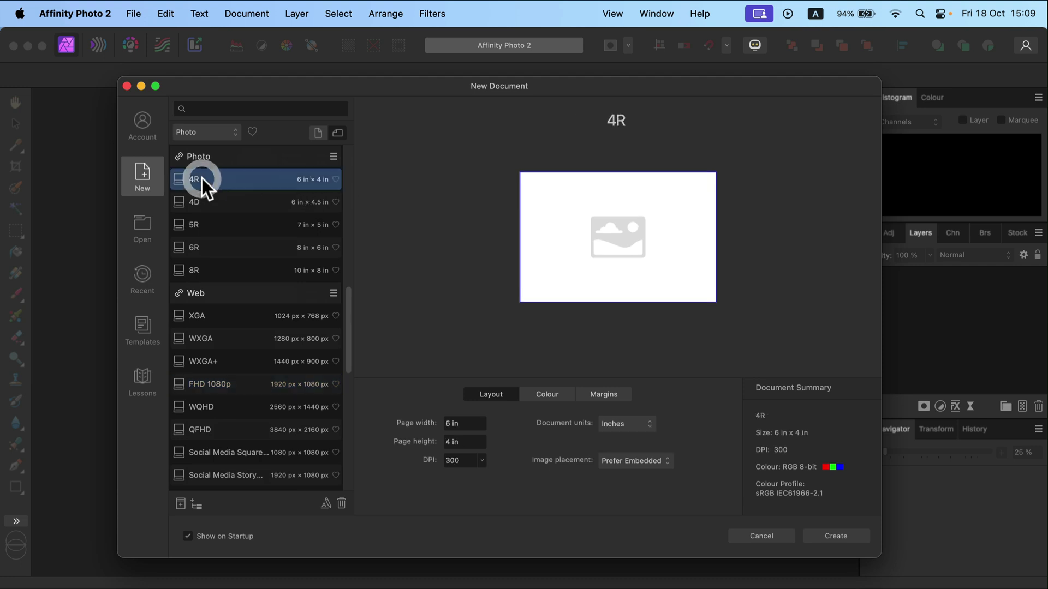
# - Create the blank 1800 × 1200 px document and open the camper-van jpg from Downloads
pyautogui.click(840, 538)
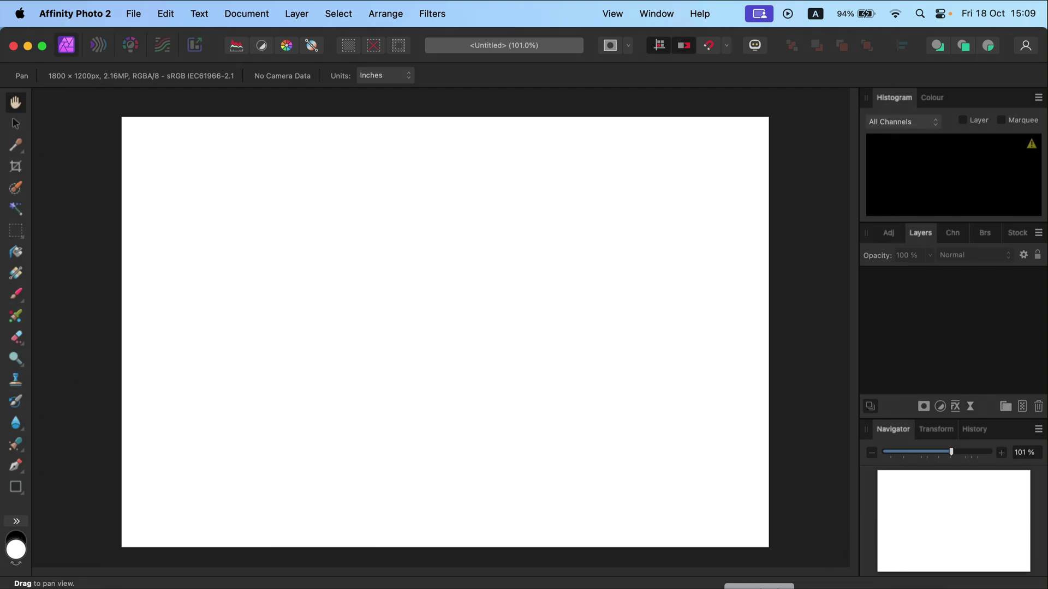
pyautogui.click(761, 586)
pyautogui.moveTo(760, 576); pyautogui.dragTo(783, 323)
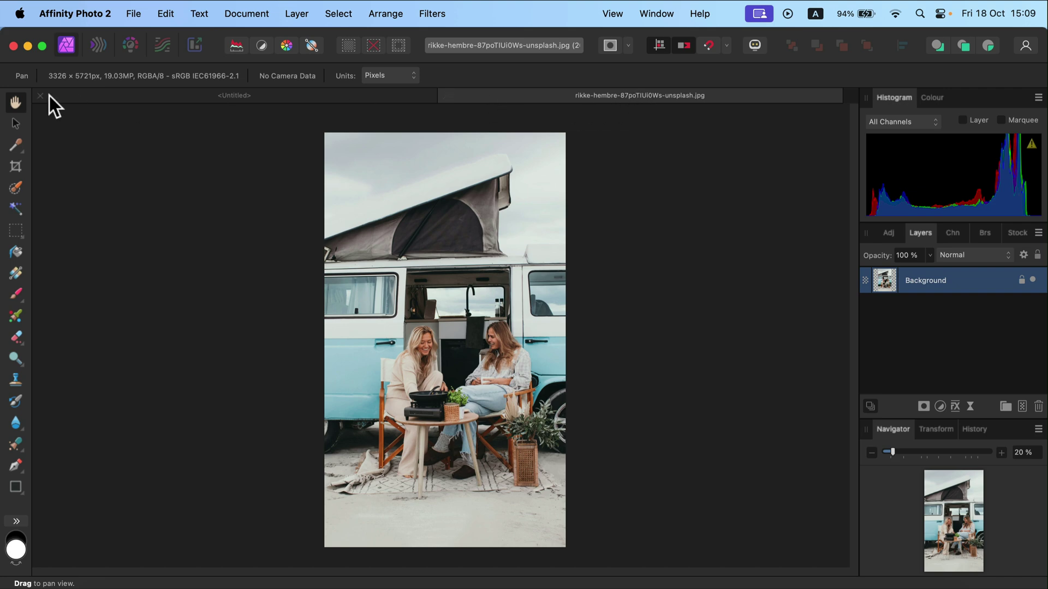
# - Copy the van photo layer and paste it into the untitled document
pyautogui.click(15, 123)
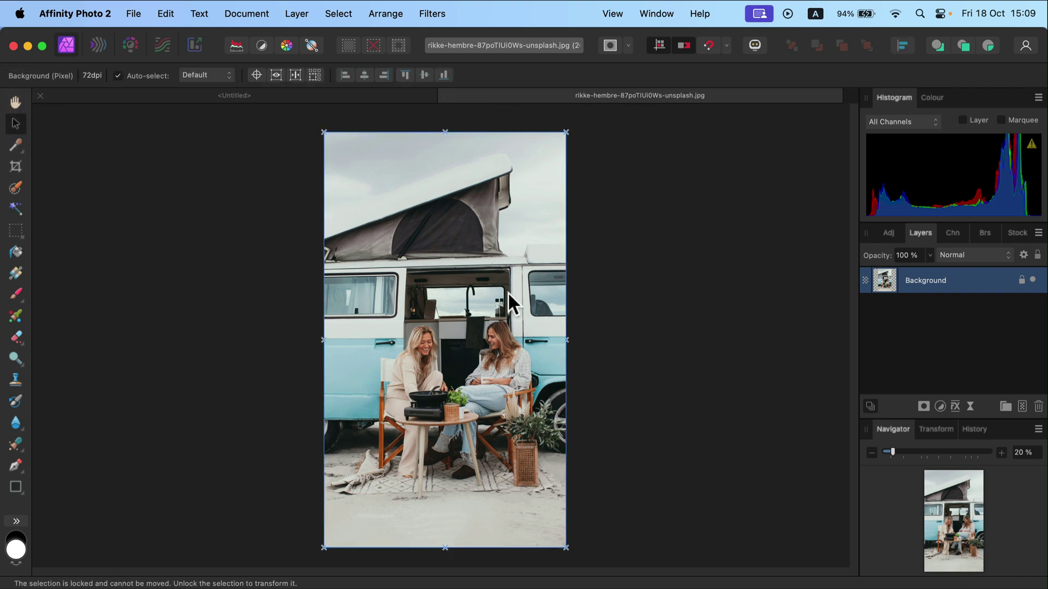
pyautogui.click(344, 98)
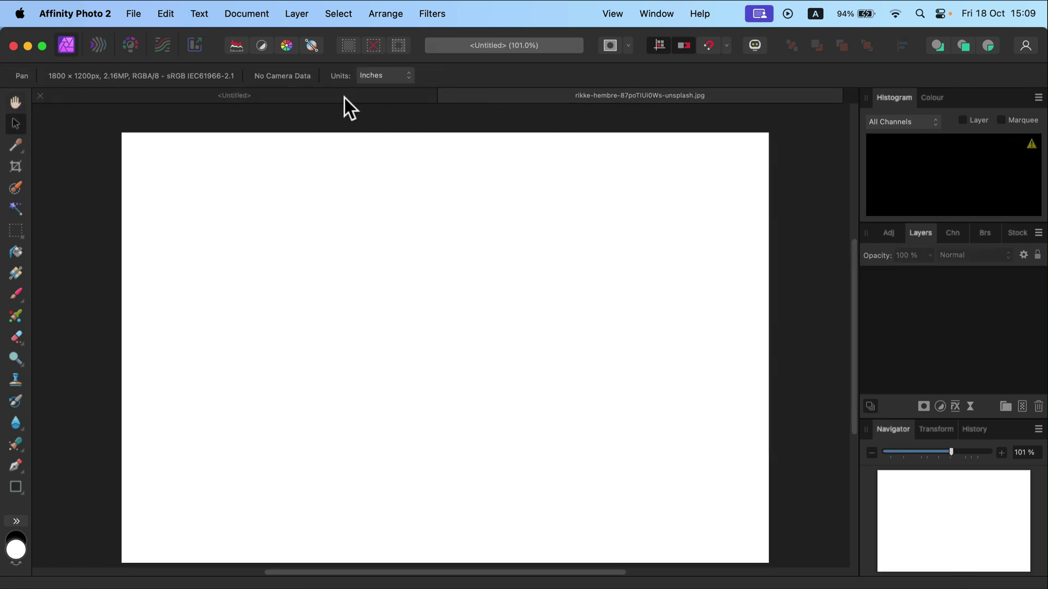
pyautogui.press('super+v')
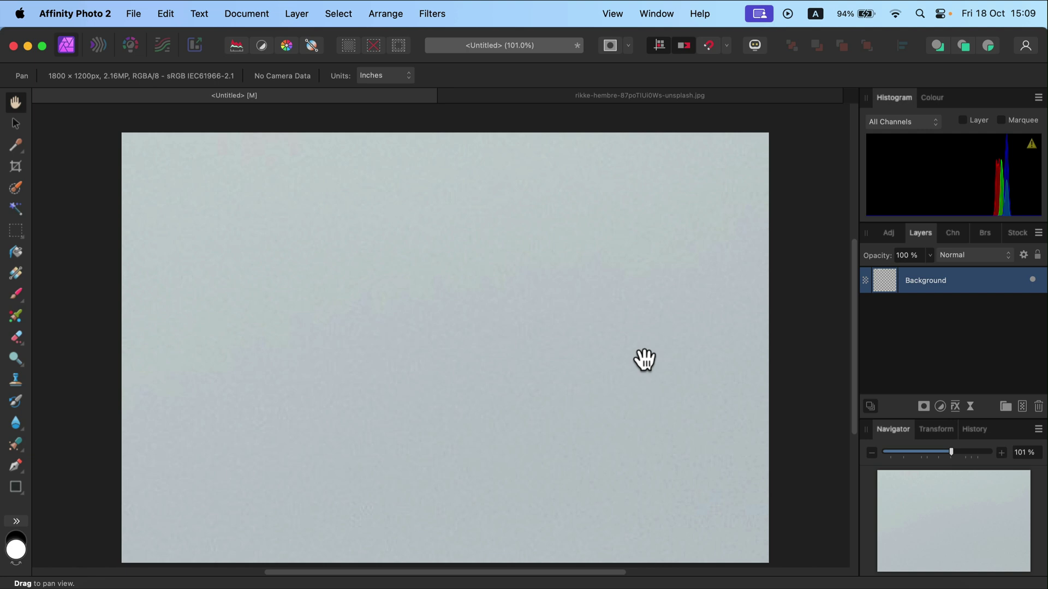
# - Zoom out and drag the pasted photo's corners to shrink it roughly to canvas size
pyautogui.press('super+minus')
pyautogui.press('super+minus')
pyautogui.press('super+minus')
pyautogui.press('super+minus')
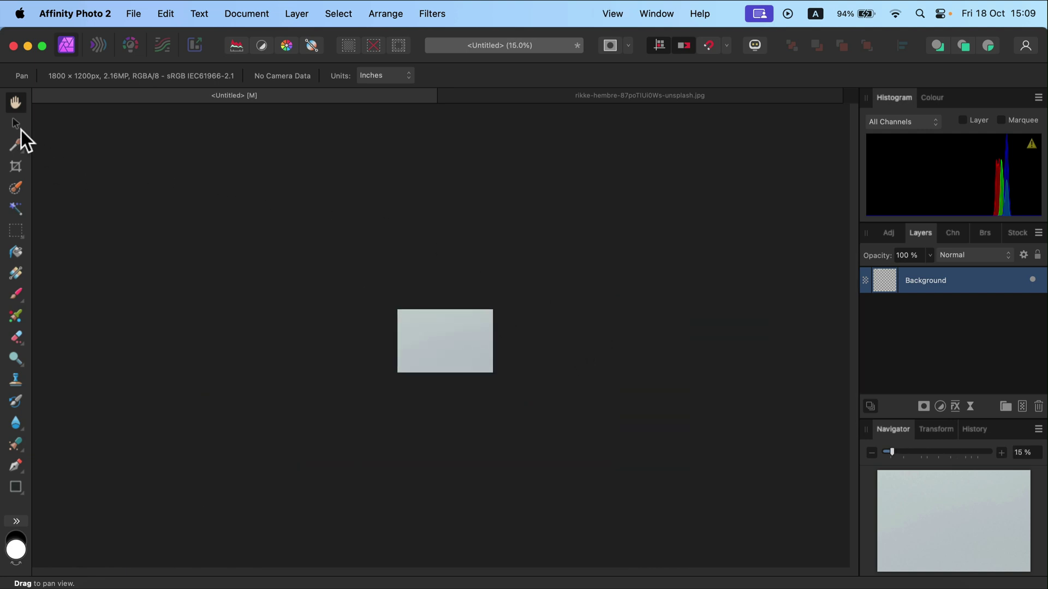
pyautogui.click(16, 122)
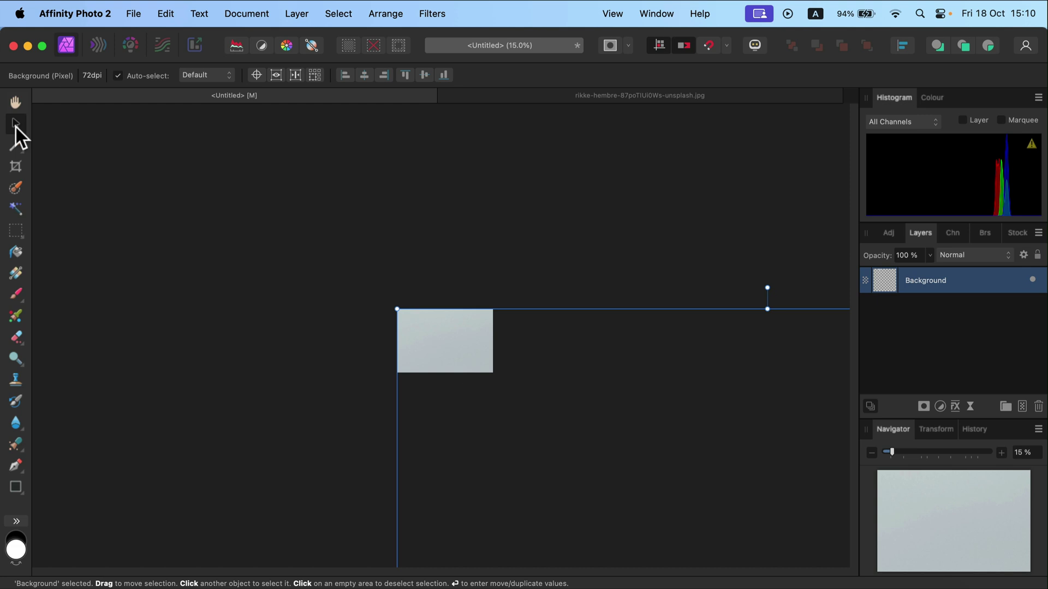
pyautogui.press('super+minus')
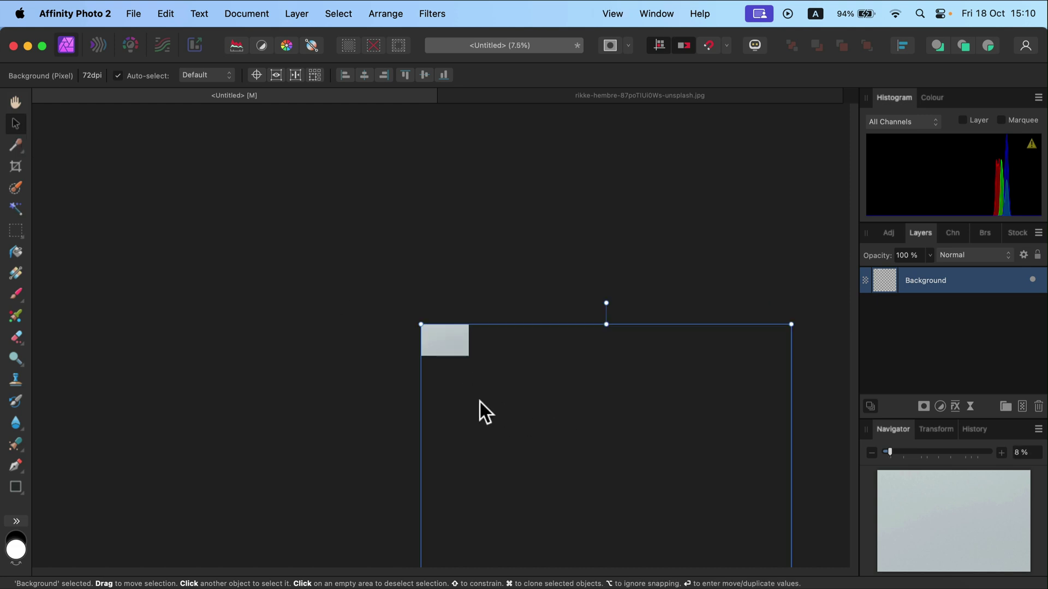
pyautogui.scroll(-5, 538, 409)
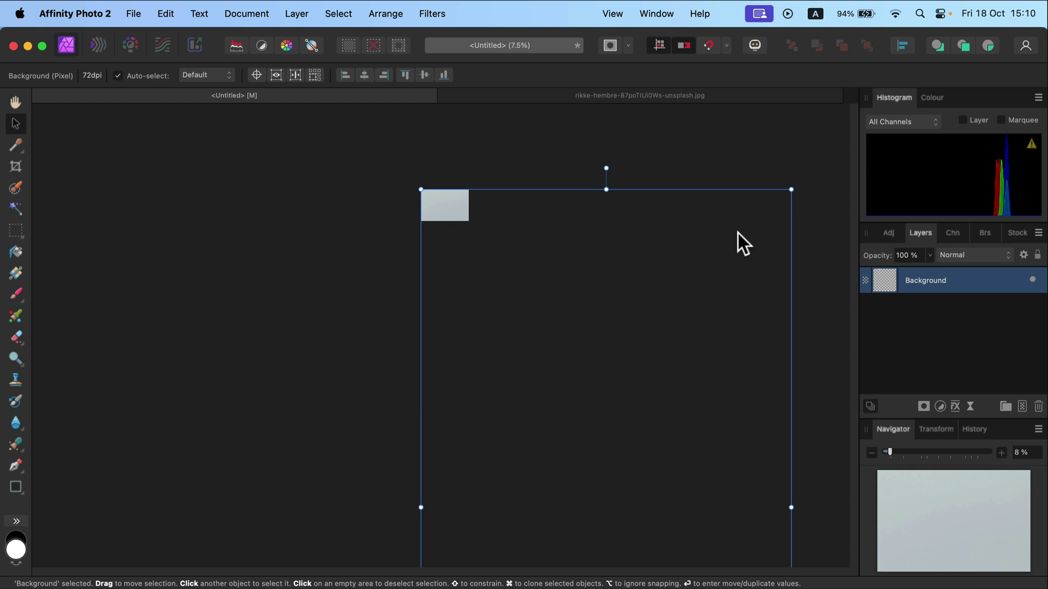
pyautogui.moveTo(791, 188); pyautogui.dragTo(618, 390)
pyautogui.moveTo(597, 447); pyautogui.dragTo(451, 195)
pyautogui.moveTo(500, 284); pyautogui.dragTo(467, 240)
pyautogui.moveTo(457, 181); pyautogui.dragTo(453, 186)
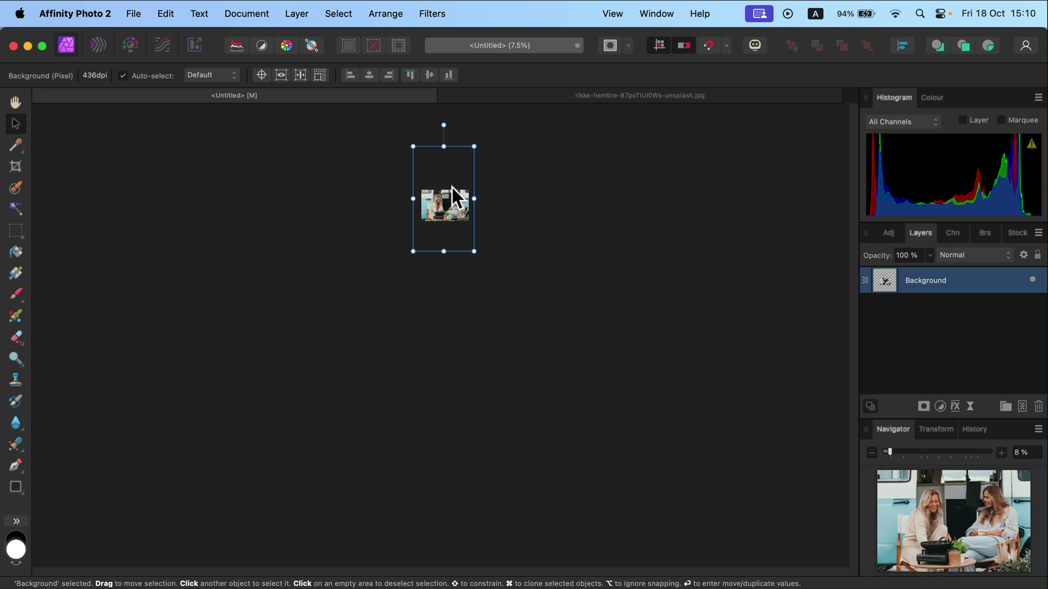
# - Reposition the photo within the canvas, shrink it slightly more and move it down
pyautogui.press('super+0')
pyautogui.moveTo(611, 341)
pyautogui.mouseDown()
pyautogui.moveTo(588, 354)
pyautogui.moveTo(549, 317)
pyautogui.moveTo(603, 330)
pyautogui.mouseUp()
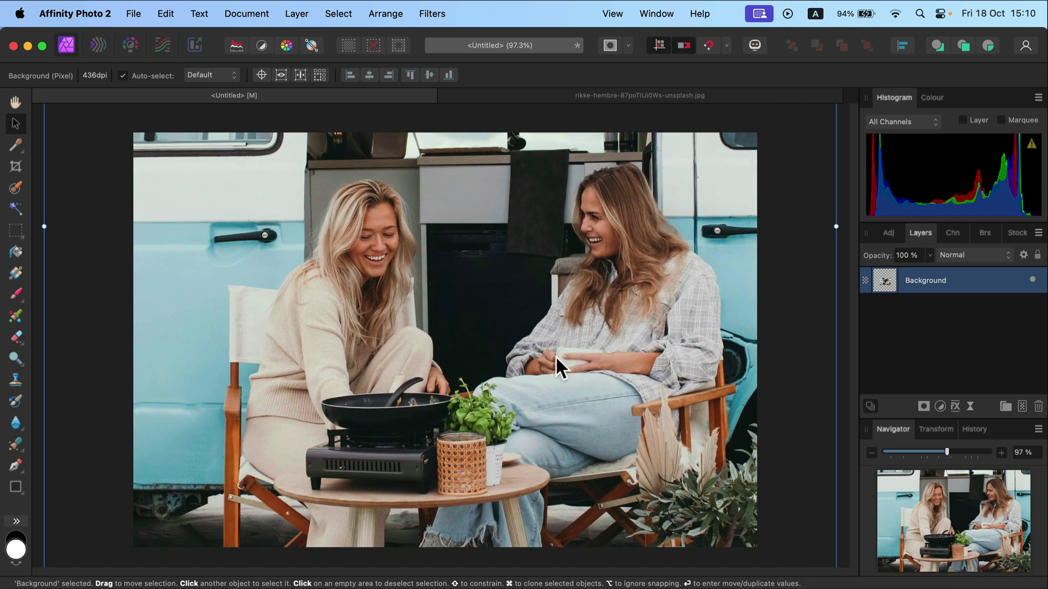
pyautogui.moveTo(528, 352)
pyautogui.mouseDown()
pyautogui.moveTo(571, 351)
pyautogui.moveTo(523, 335)
pyautogui.moveTo(531, 338)
pyautogui.mouseUp()
pyautogui.press('super+minus')
pyautogui.press('super+minus')
pyautogui.scroll(-5, 655, 403)
pyautogui.moveTo(647, 401); pyautogui.dragTo(614, 360)
pyautogui.moveTo(561, 264); pyautogui.dragTo(545, 352)
# - Deselect the photo, cancel out of Export, and close the untitled document without saving
pyautogui.click(704, 307)
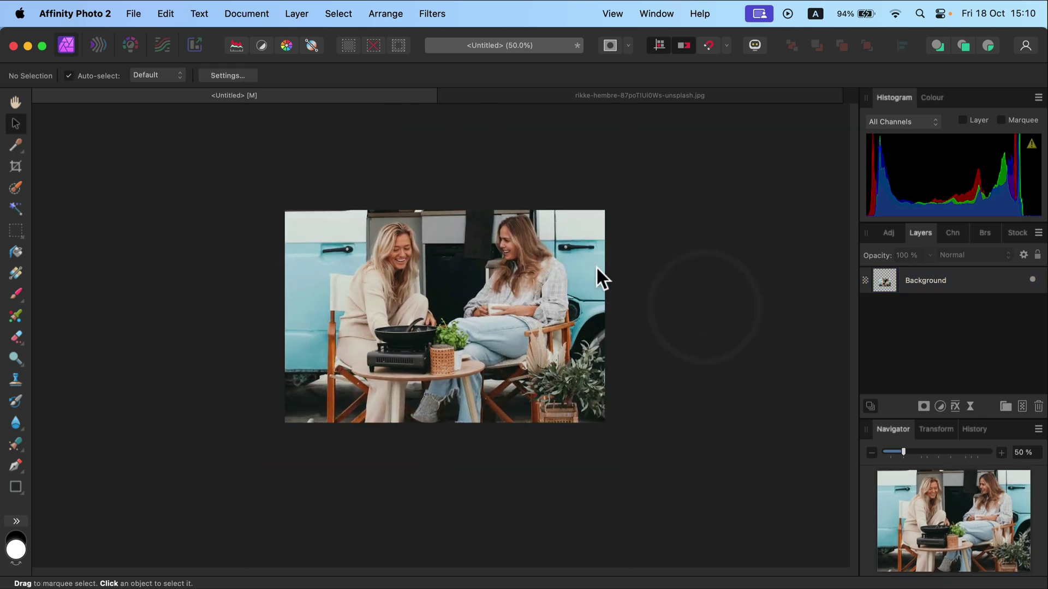
pyautogui.click(133, 12)
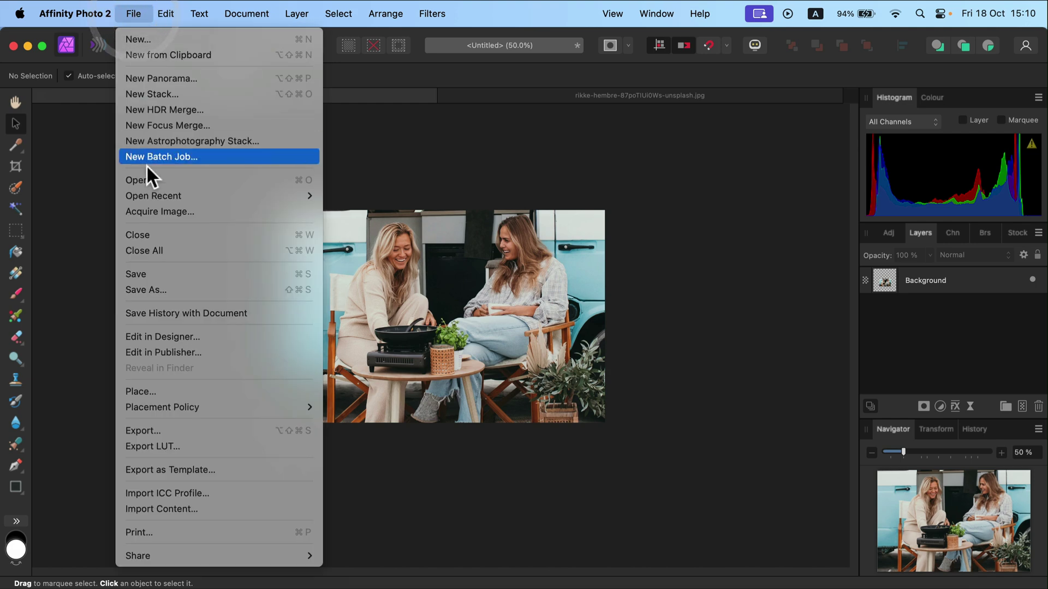
pyautogui.click(191, 431)
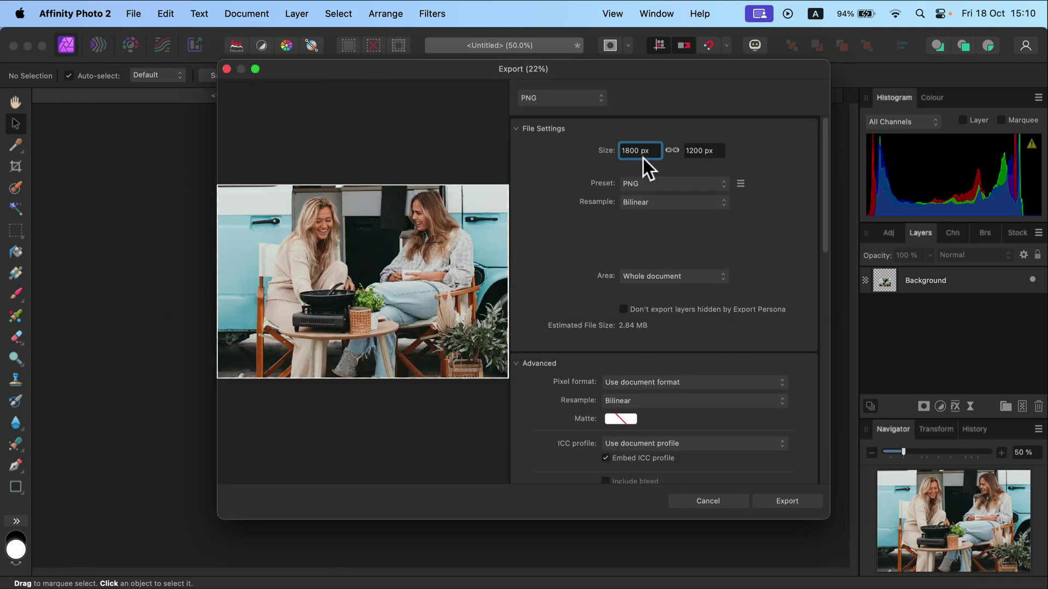
pyautogui.click(708, 501)
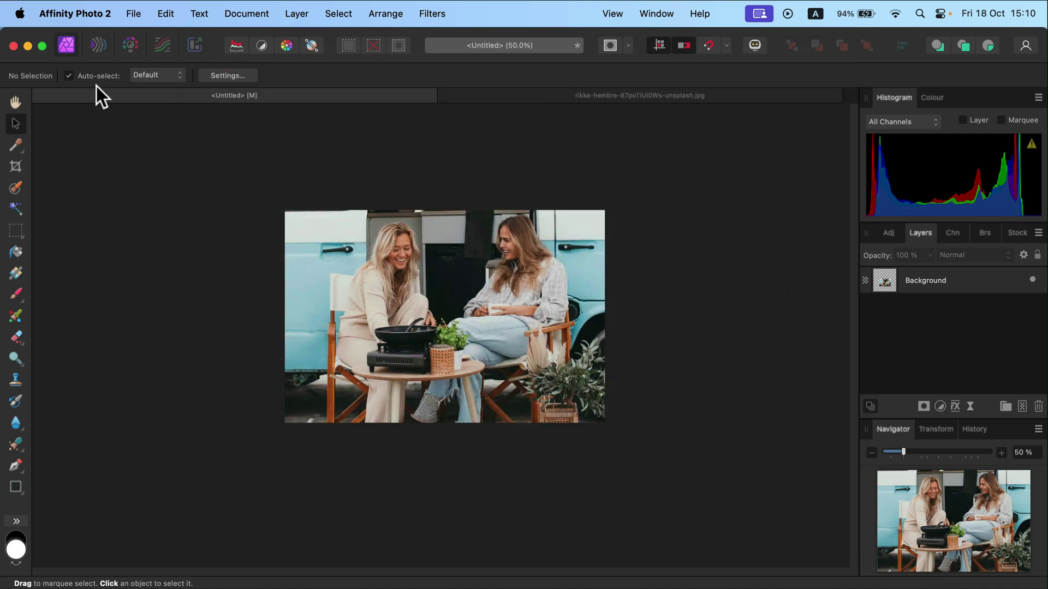
pyautogui.click(40, 95)
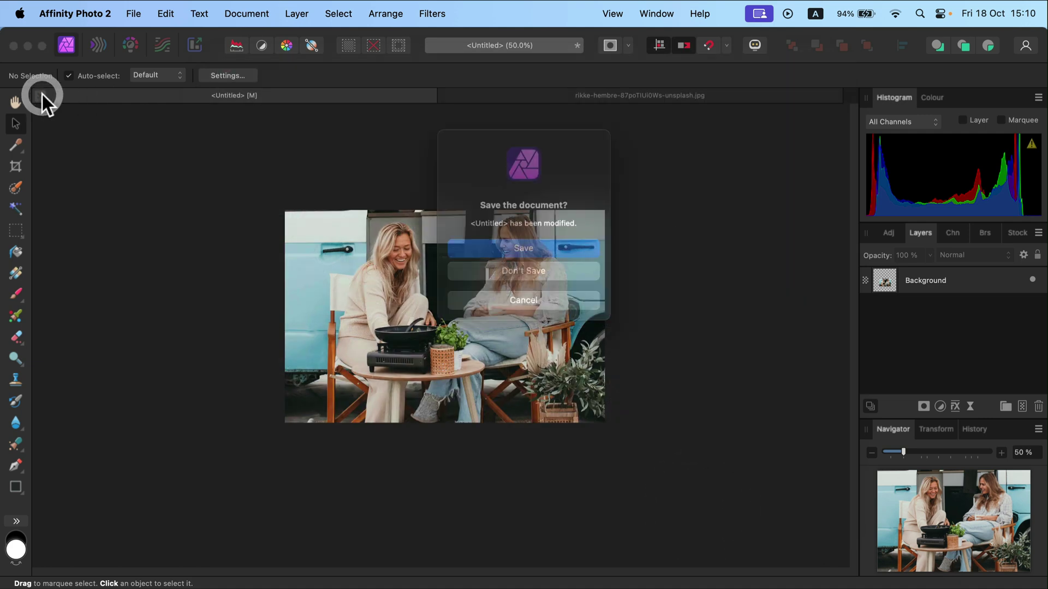
pyautogui.click(541, 277)
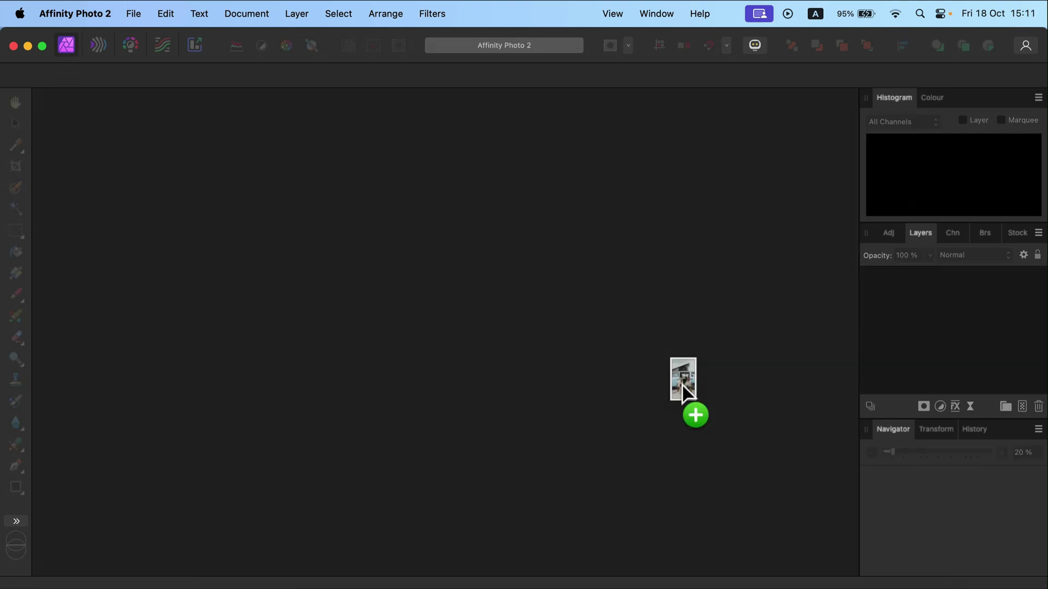
# - With the Crop tool, enter 3000 px for the crop width and 3000 px for the height
pyautogui.moveTo(683, 387); pyautogui.dragTo(444, 271)
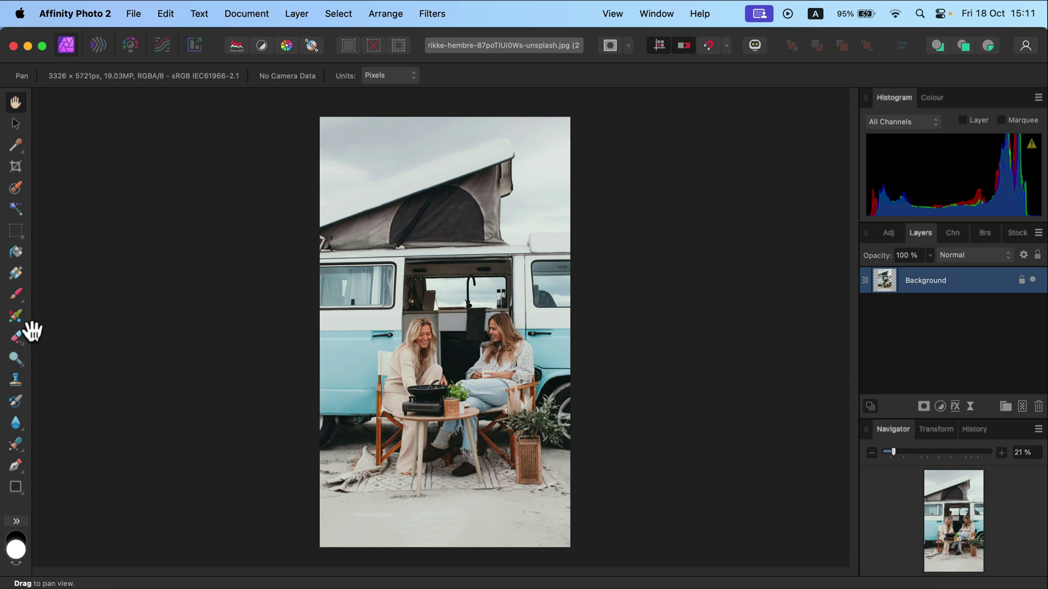
pyautogui.click(17, 167)
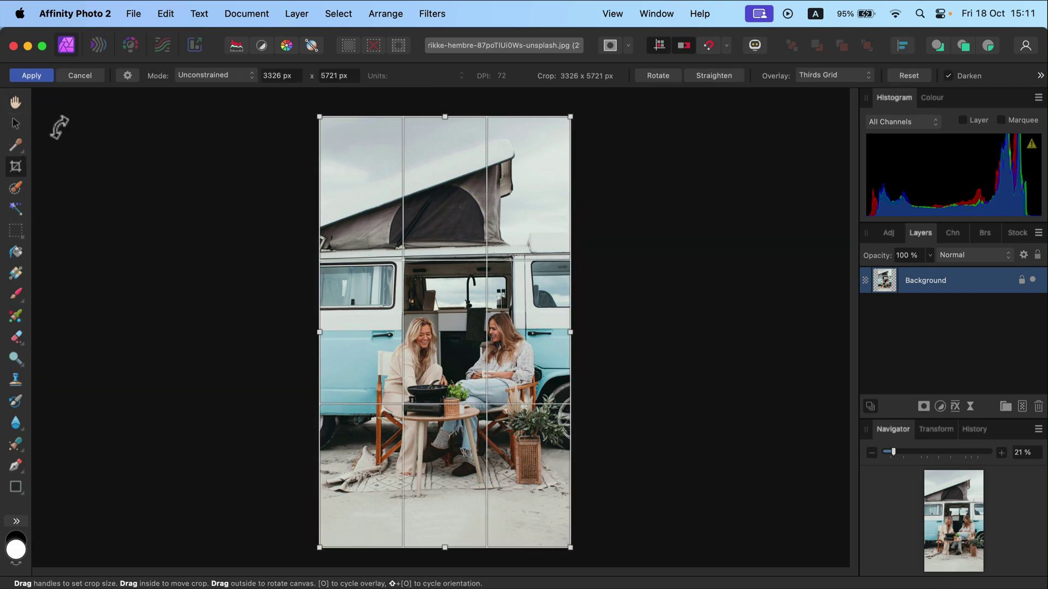
pyautogui.click(299, 76)
pyautogui.write('300')
pyautogui.click(357, 77)
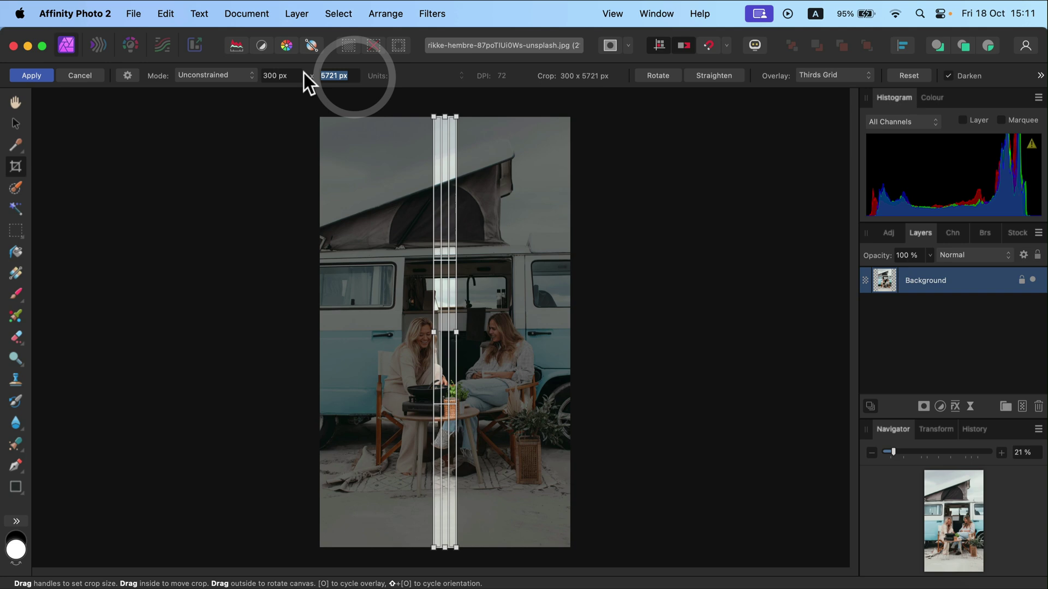
pyautogui.click(271, 74)
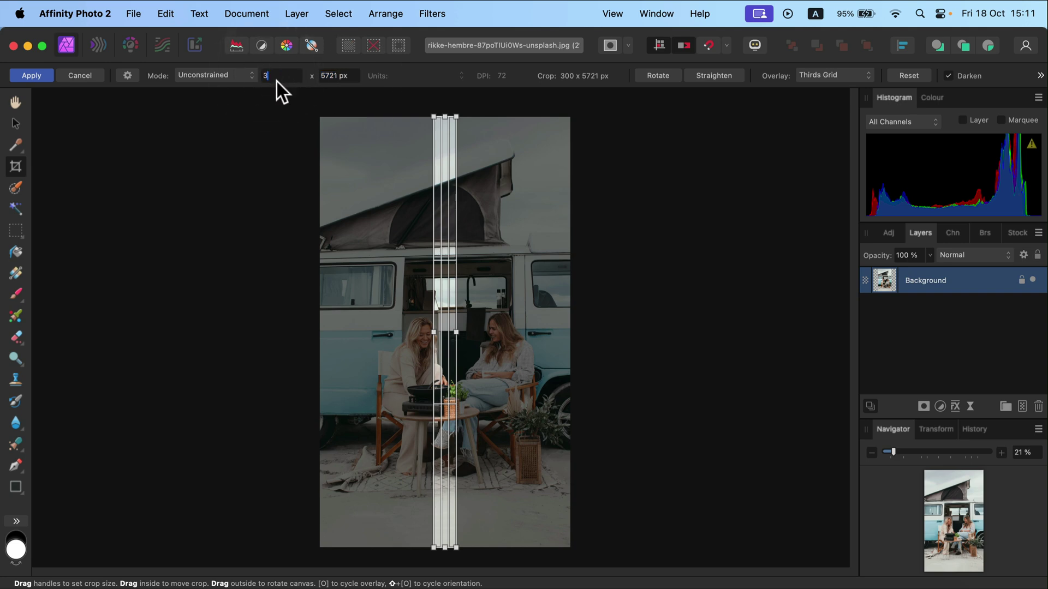
pyautogui.write('00')
pyautogui.click(332, 76)
pyautogui.write('3000')
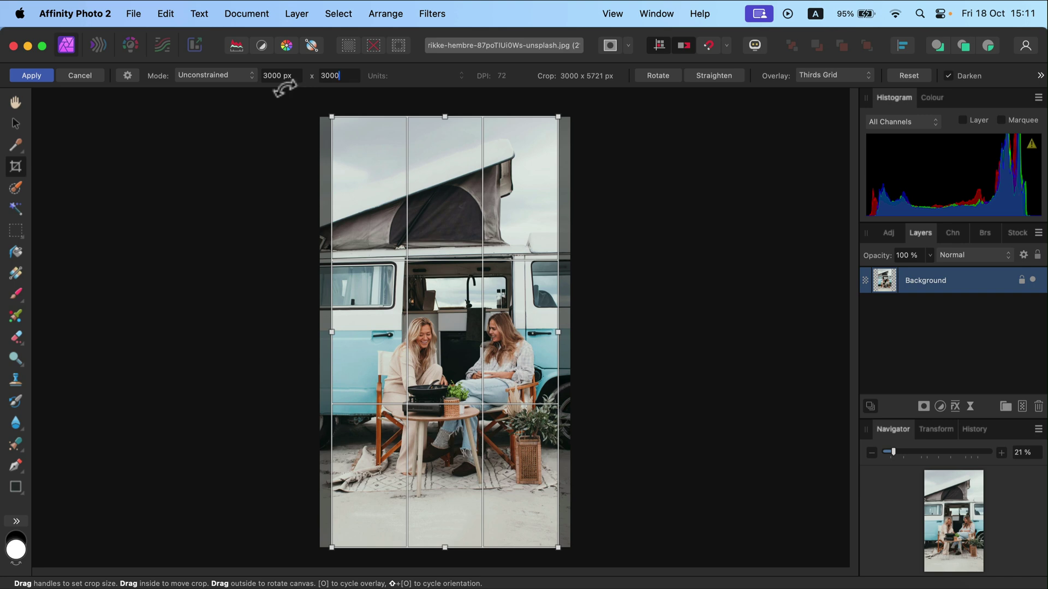
# - Move and resize the square crop over the two women, tilt it slightly, and apply at 3020 × 3020 px
pyautogui.click(277, 76)
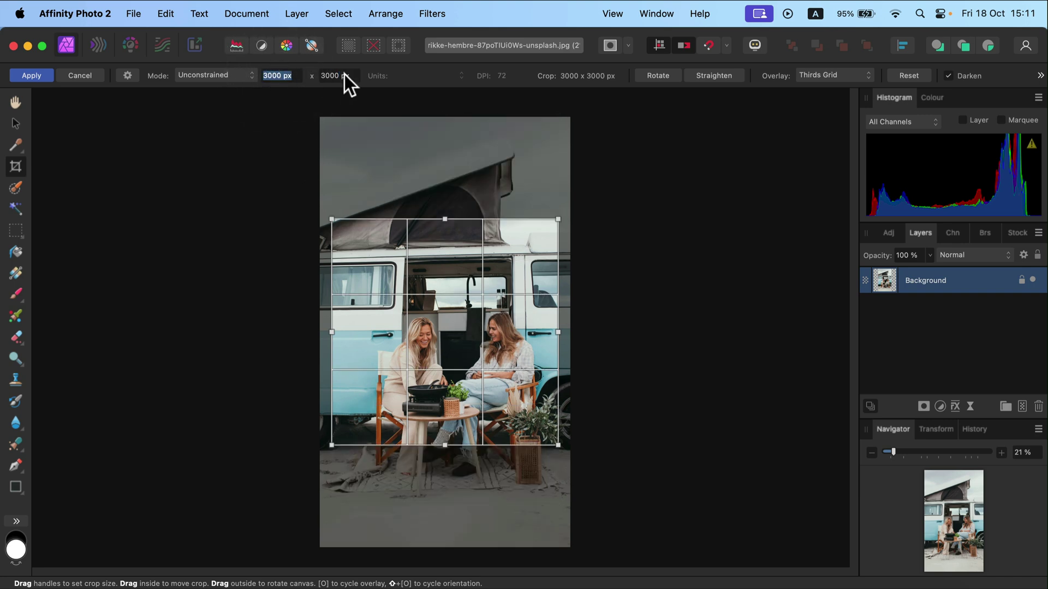
pyautogui.moveTo(461, 303); pyautogui.dragTo(466, 270)
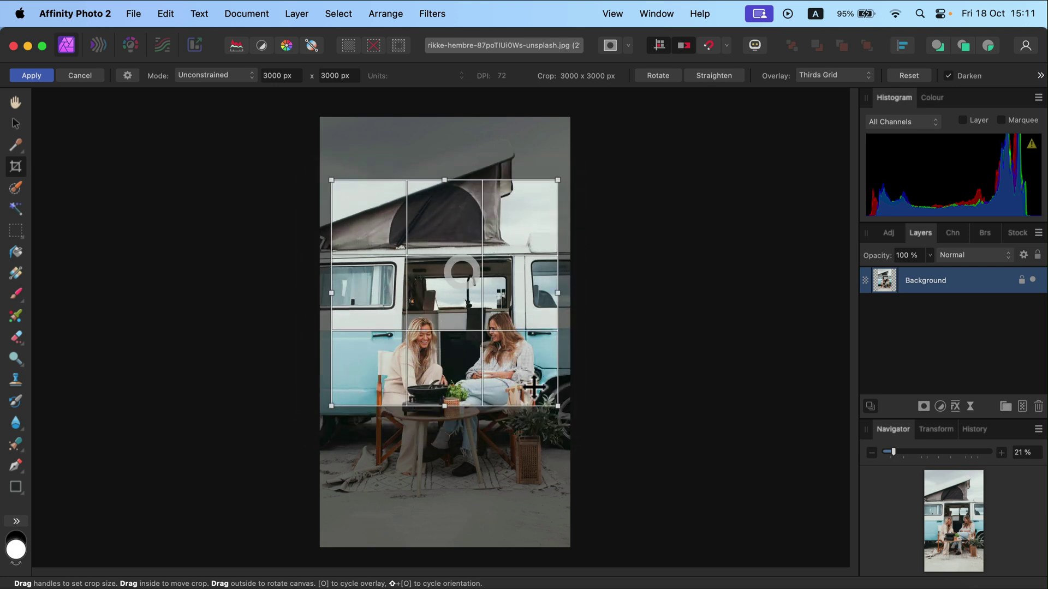
pyautogui.moveTo(557, 406)
pyautogui.mouseDown()
pyautogui.moveTo(469, 340)
pyautogui.moveTo(473, 368)
pyautogui.moveTo(505, 417)
pyautogui.moveTo(568, 409)
pyautogui.moveTo(522, 388)
pyautogui.moveTo(540, 461)
pyautogui.moveTo(538, 425)
pyautogui.moveTo(532, 480)
pyautogui.moveTo(557, 442)
pyautogui.moveTo(569, 460)
pyautogui.moveTo(469, 278)
pyautogui.moveTo(632, 321)
pyautogui.moveTo(475, 248)
pyautogui.moveTo(521, 409)
pyautogui.moveTo(466, 531)
pyautogui.moveTo(680, 515)
pyautogui.moveTo(610, 407)
pyautogui.moveTo(644, 476)
pyautogui.moveTo(390, 311)
pyautogui.moveTo(360, 228)
pyautogui.moveTo(526, 368)
pyautogui.moveTo(597, 445)
pyautogui.moveTo(558, 408)
pyautogui.mouseUp()
pyautogui.moveTo(519, 363); pyautogui.dragTo(504, 396)
pyautogui.moveTo(561, 222)
pyautogui.mouseDown()
pyautogui.moveTo(555, 214)
pyautogui.moveTo(577, 257)
pyautogui.moveTo(571, 241)
pyautogui.mouseUp()
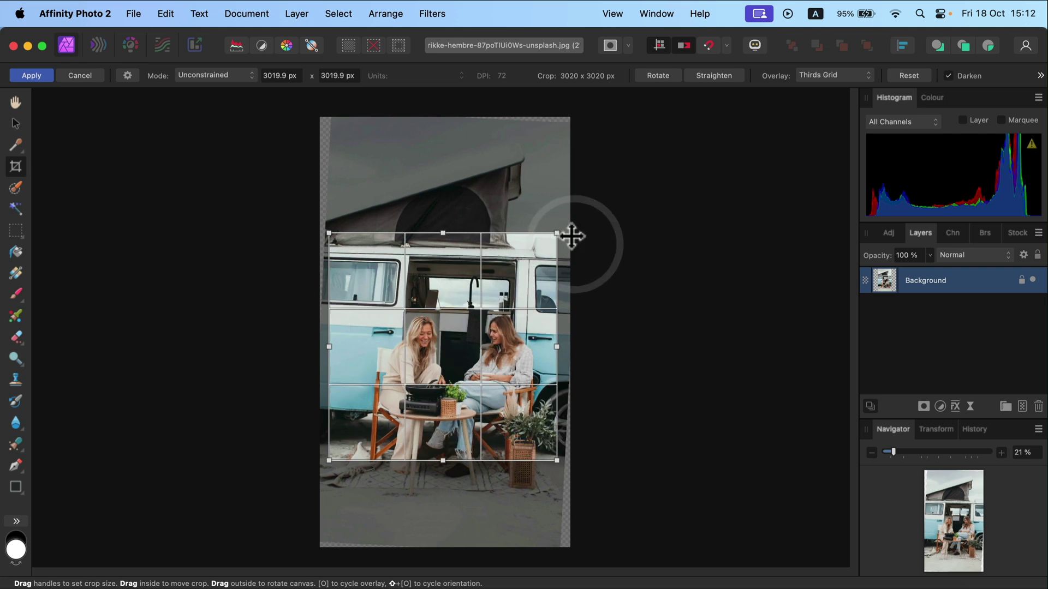
pyautogui.press('h')
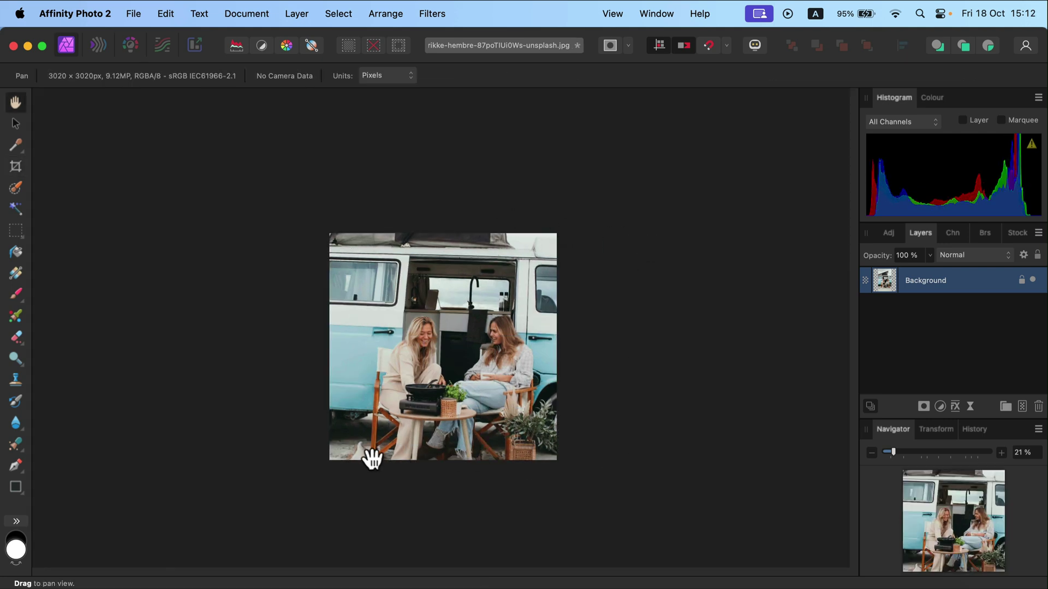
# - Undo the crop to restore the full 3326 × 5721 px portrait and select the Move tool
pyautogui.press('super+z')
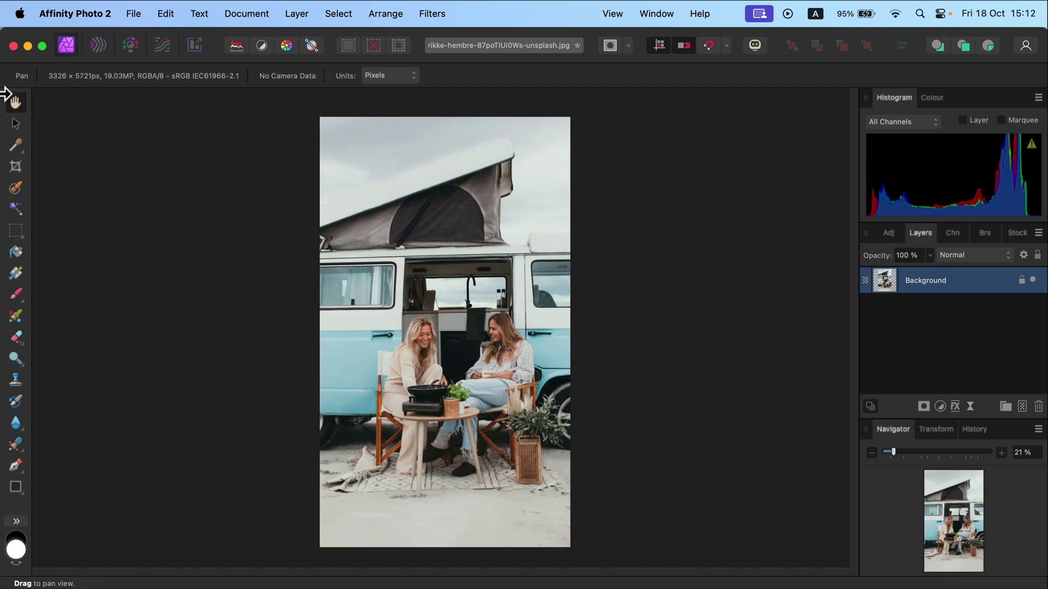
pyautogui.click(16, 124)
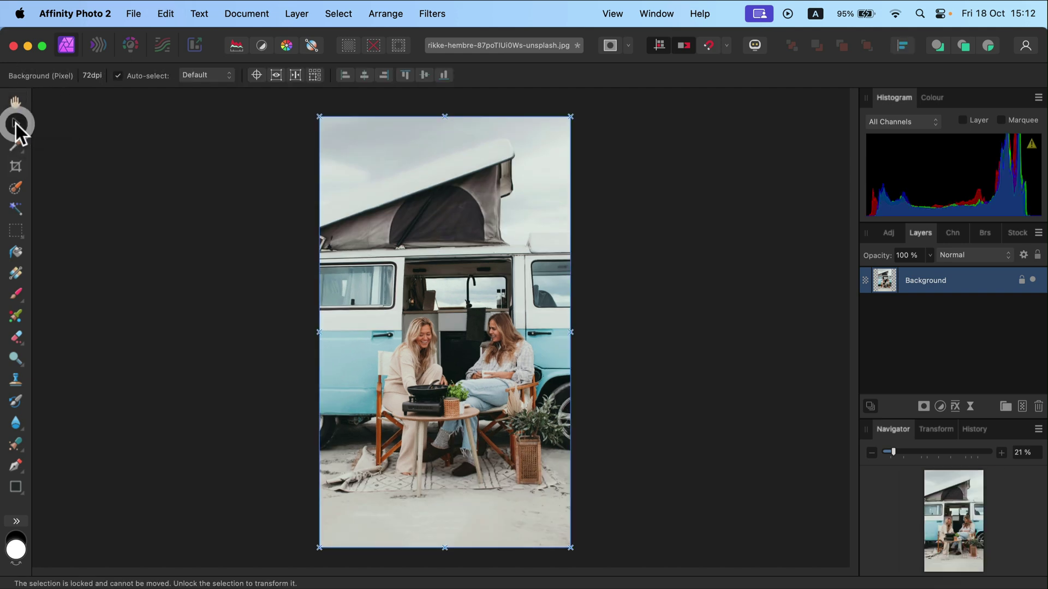
pyautogui.click(249, 15)
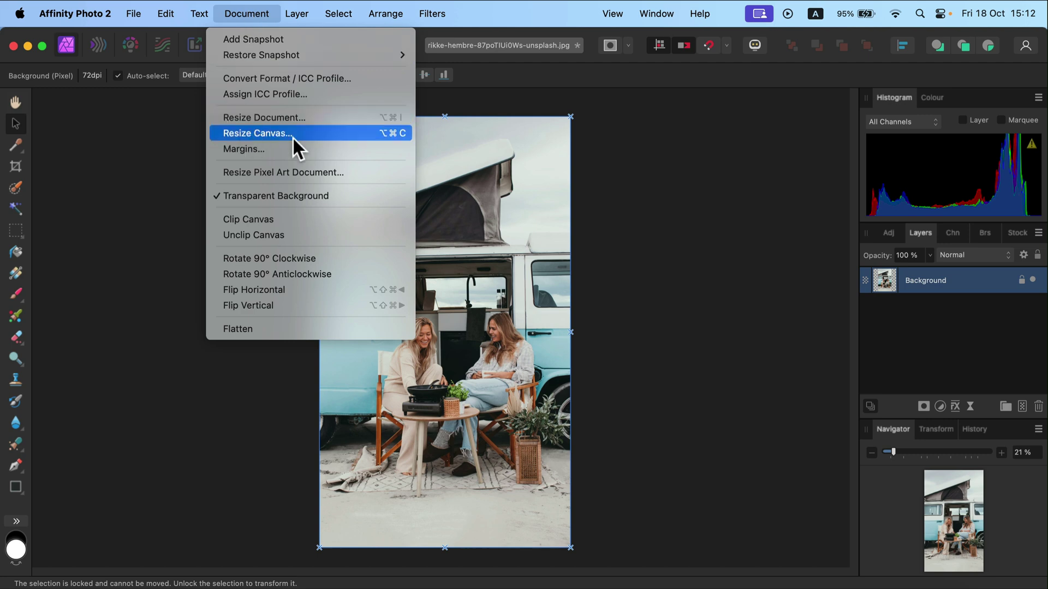
# - In Resize Document, switch the units to Centimetres and try a 25 cm width
pyautogui.click(228, 117)
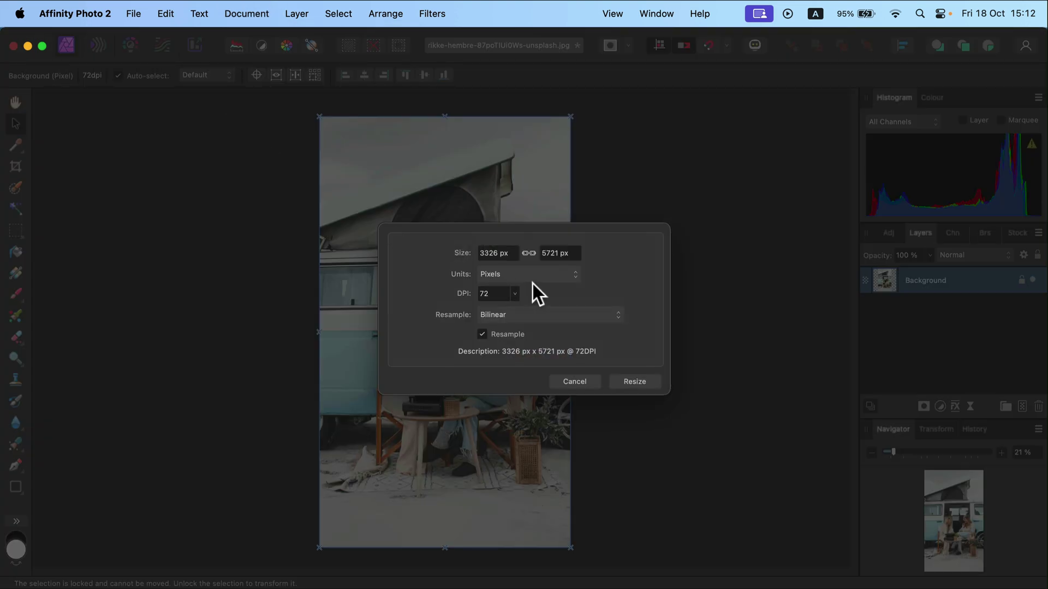
pyautogui.click(529, 254)
pyautogui.click(530, 254)
pyautogui.click(529, 254)
pyautogui.click(509, 253)
pyautogui.click(530, 275)
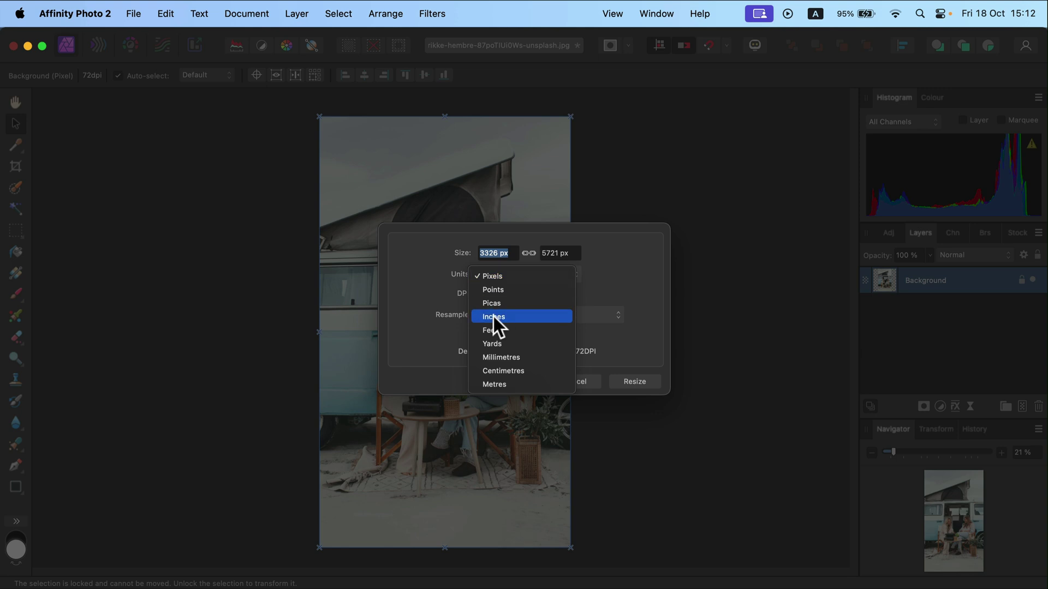
pyautogui.click(530, 372)
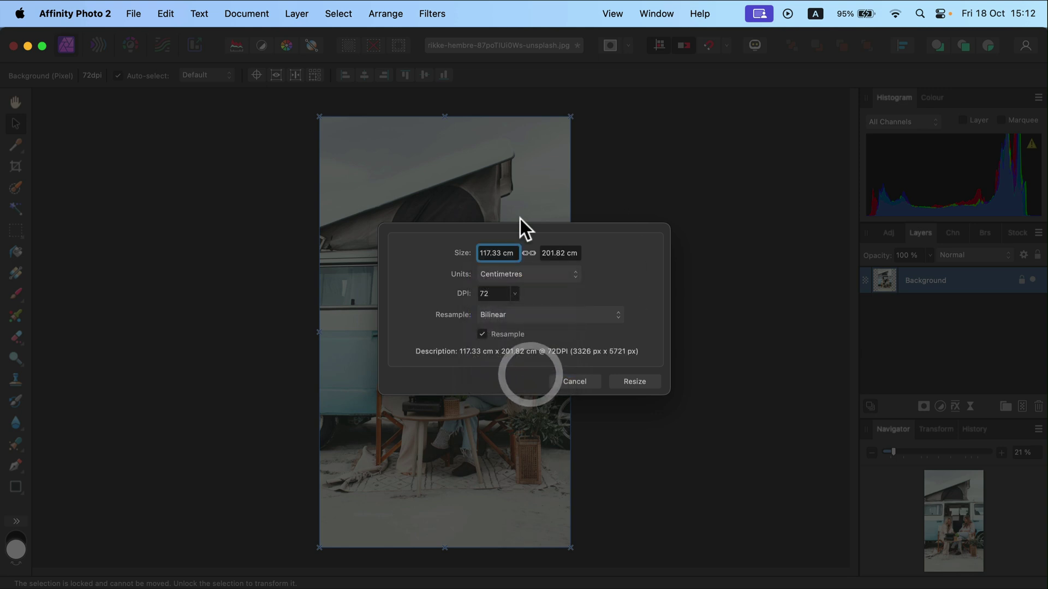
pyautogui.doubleClick(507, 253)
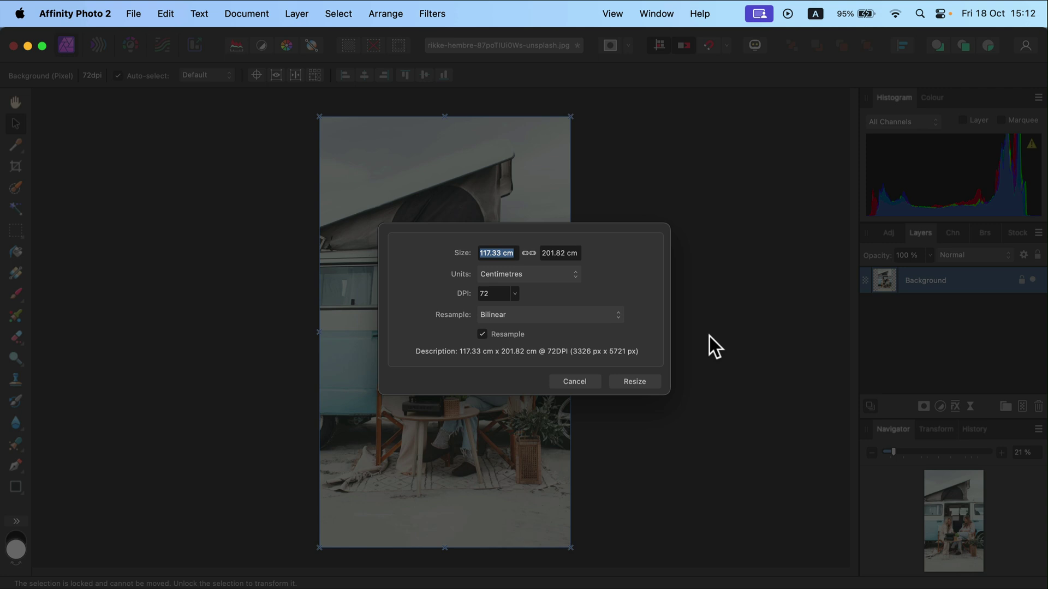
pyautogui.write('25')
pyautogui.doubleClick(561, 258)
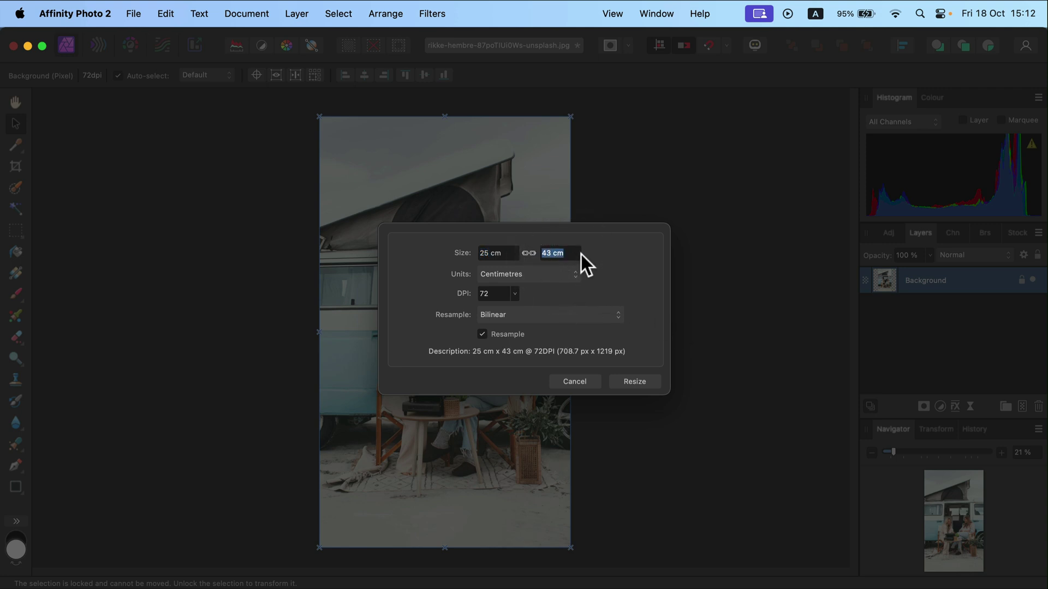
# - Set 300 DPI with Resample on, enter a 20 cm width, and apply the resize
pyautogui.doubleClick(498, 294)
pyautogui.doubleClick(498, 294)
pyautogui.write('300')
pyautogui.click(490, 250)
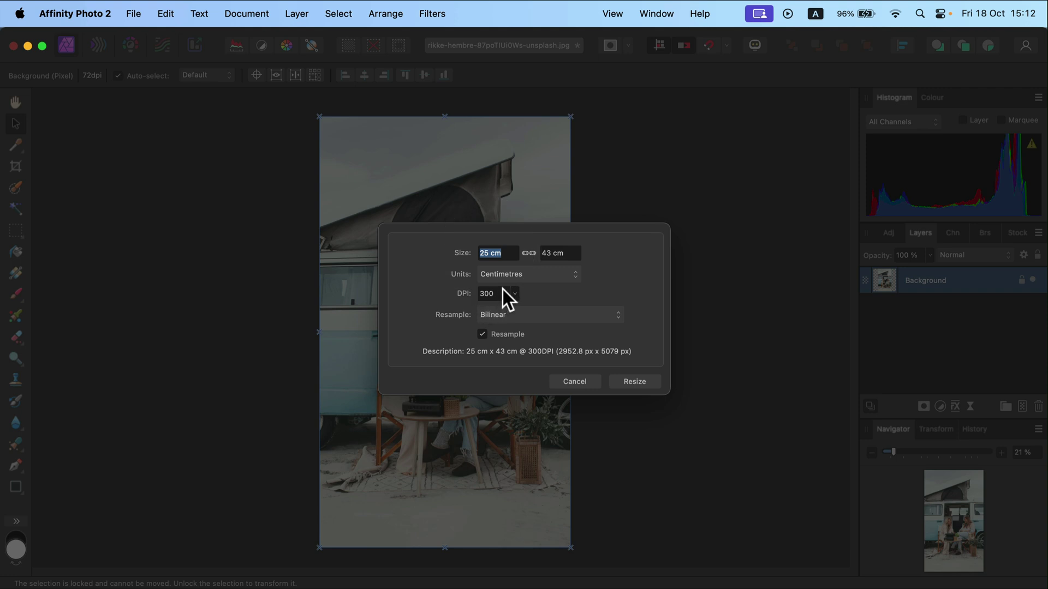
pyautogui.doubleClick(498, 294)
pyautogui.click(483, 335)
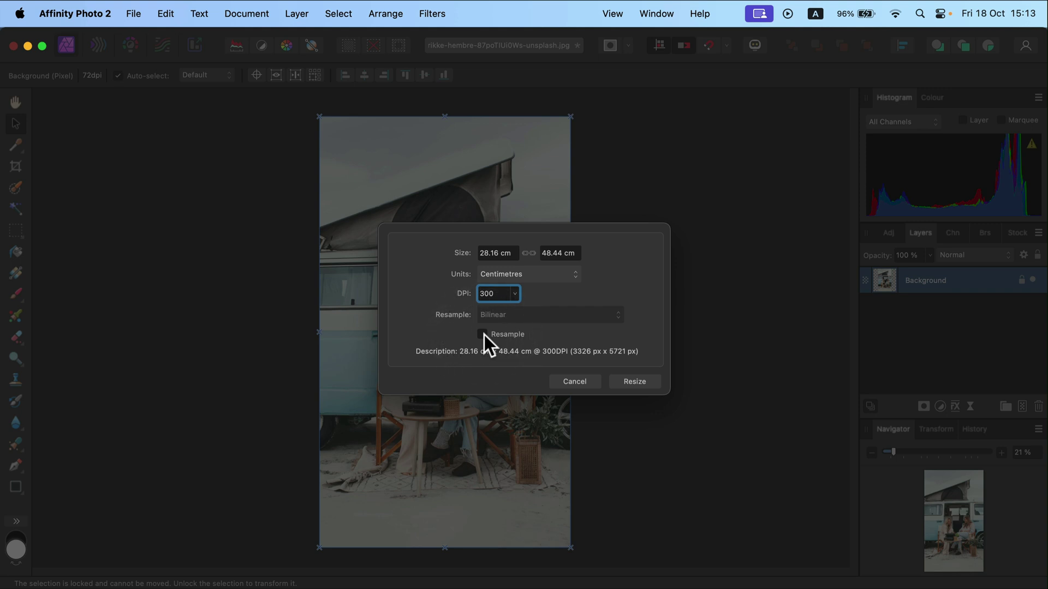
pyautogui.click(482, 335)
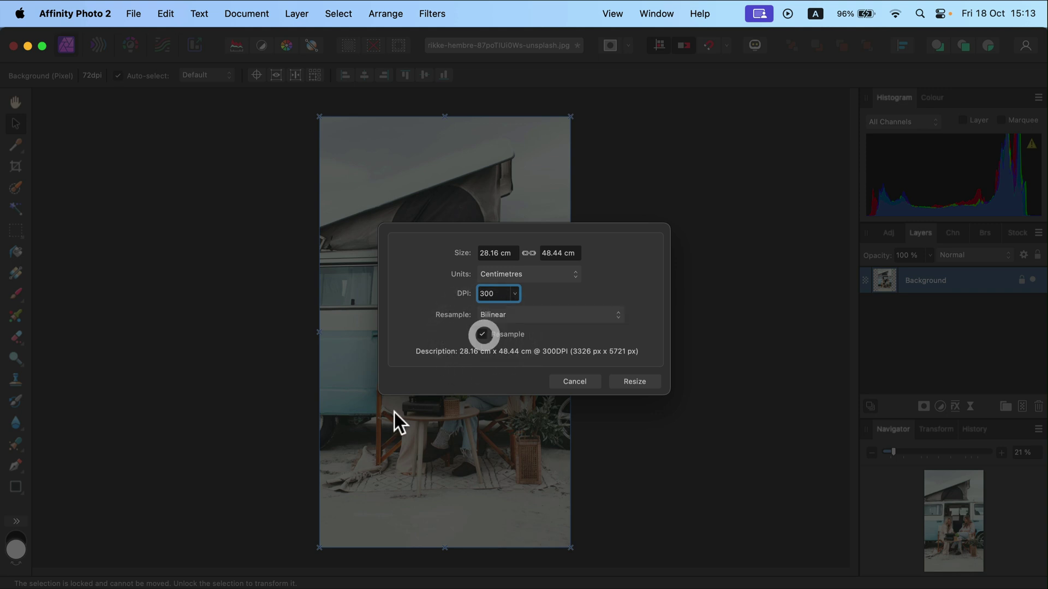
pyautogui.click(509, 254)
pyautogui.write('20')
pyautogui.click(561, 253)
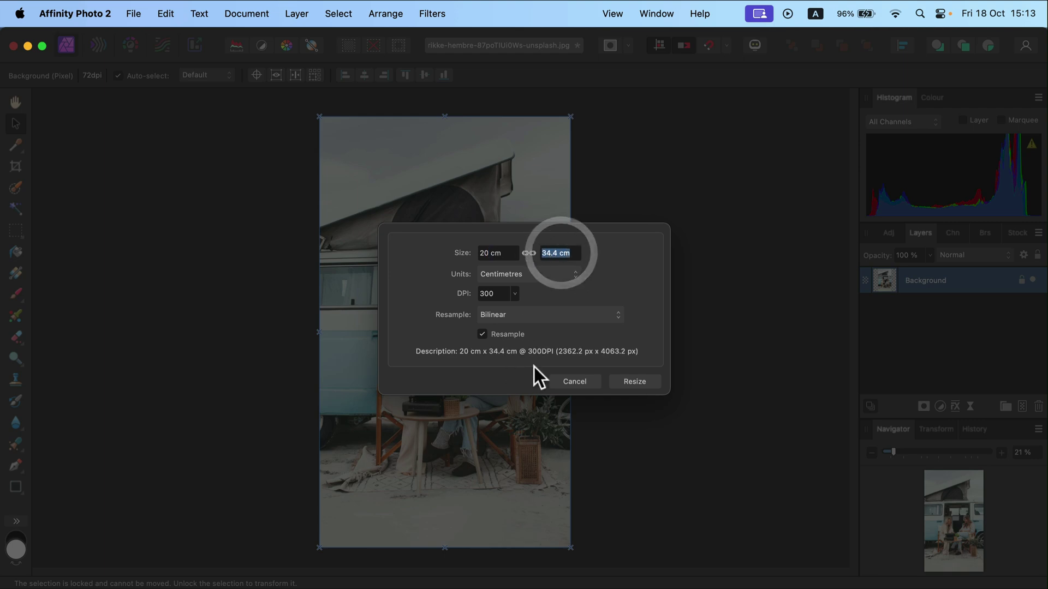
pyautogui.click(634, 381)
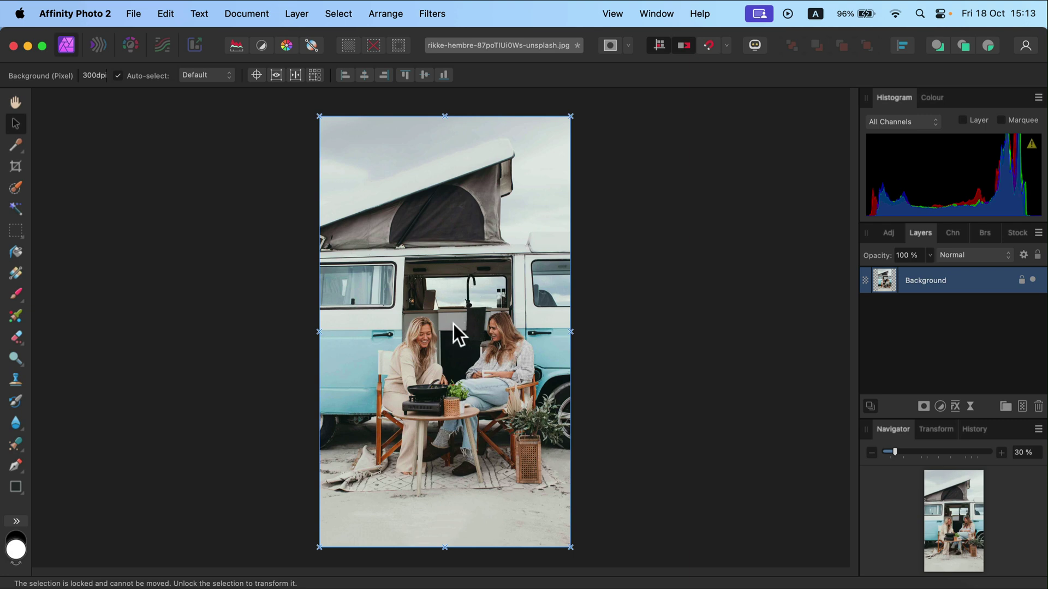
# - Deselect the layer, show the rulers from the View menu, and set their units to Centimetres
pyautogui.click(120, 144)
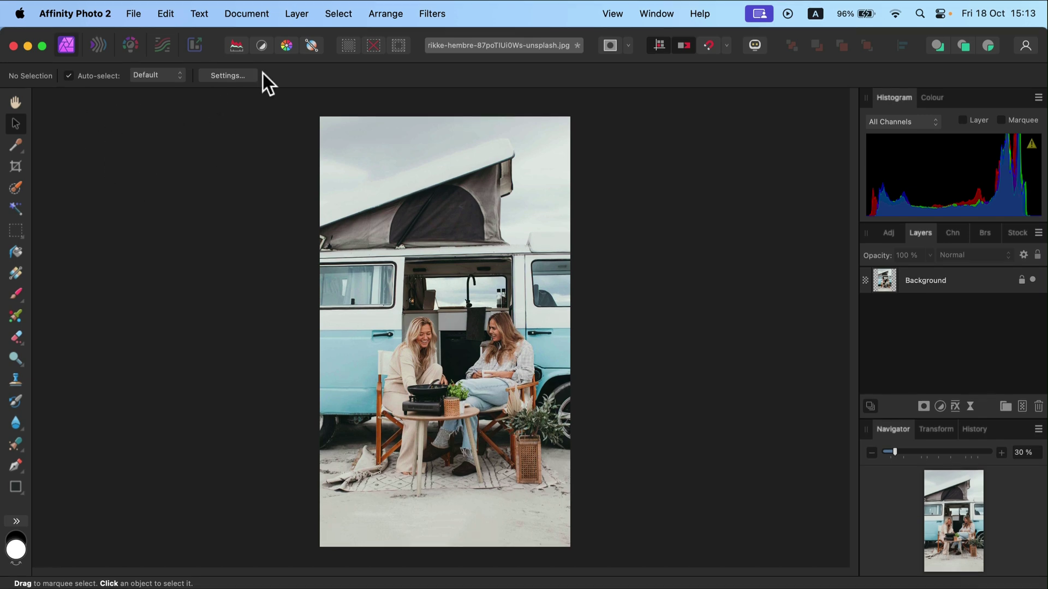
pyautogui.press('super+r')
pyautogui.press('super+r')
pyautogui.click(613, 13)
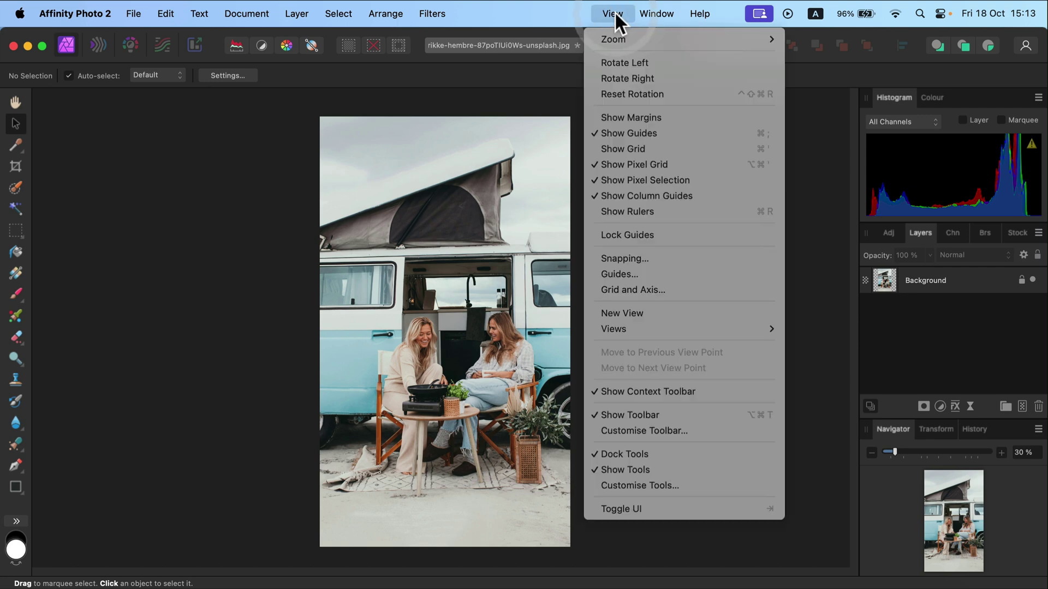
pyautogui.click(614, 214)
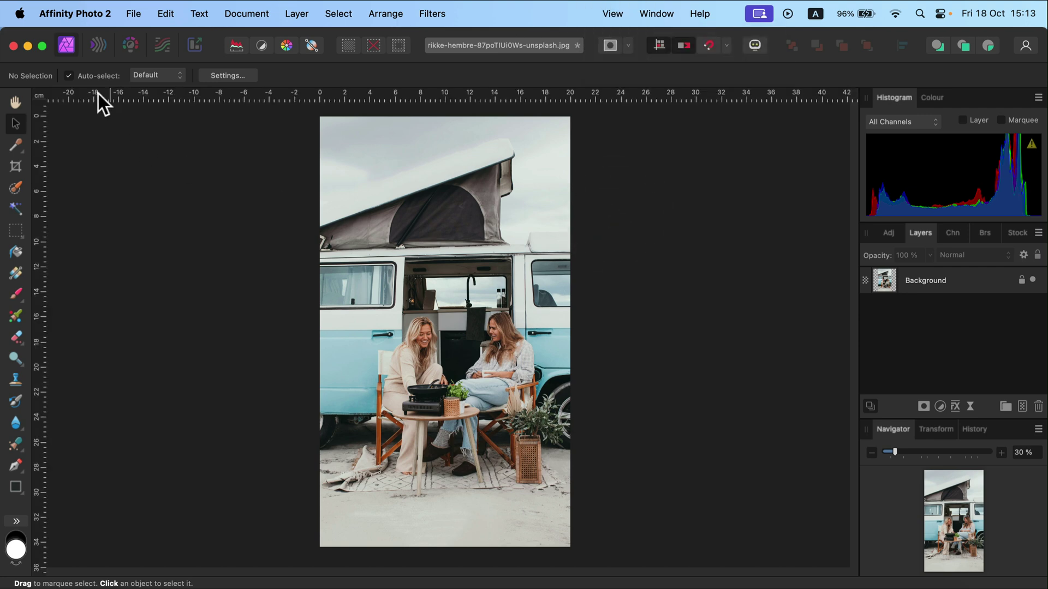
pyautogui.click(37, 94)
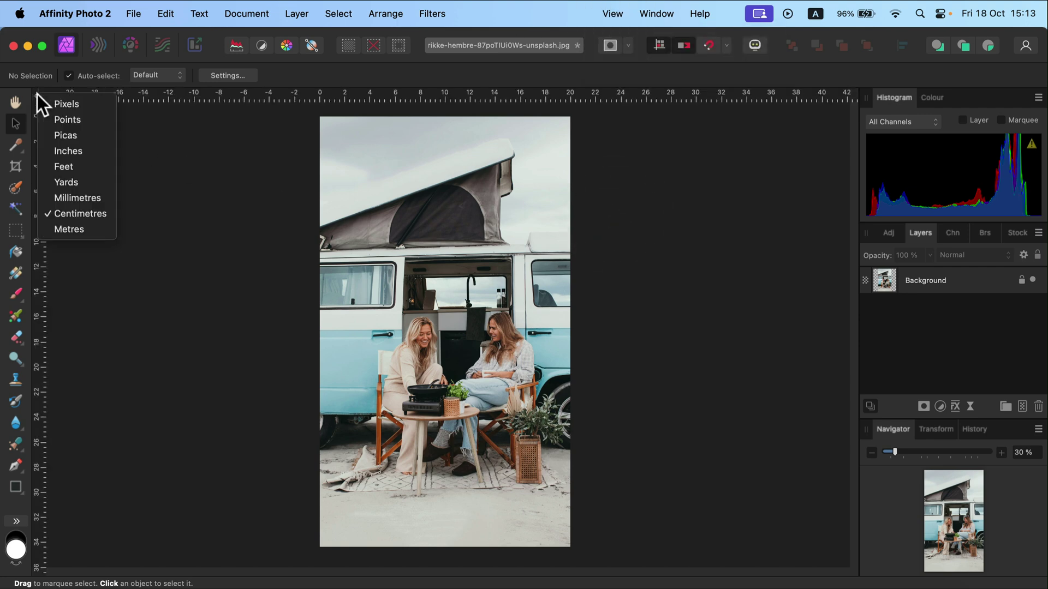
pyautogui.click(72, 213)
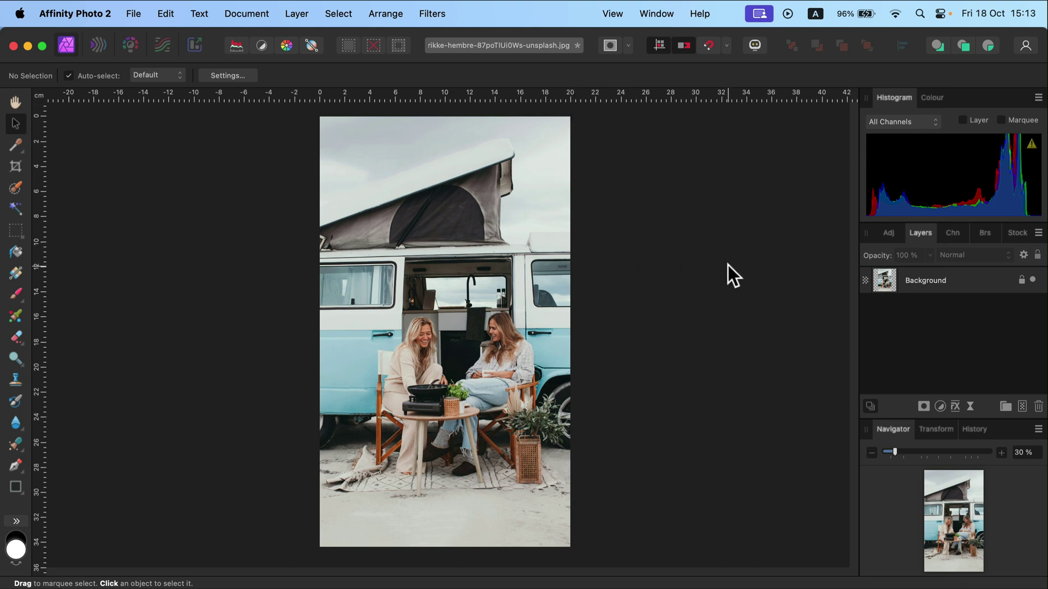
# - In Resize Canvas, enter a linked 15 cm width and apply it, giving a 15 × 25.8 cm canvas
pyautogui.click(229, 14)
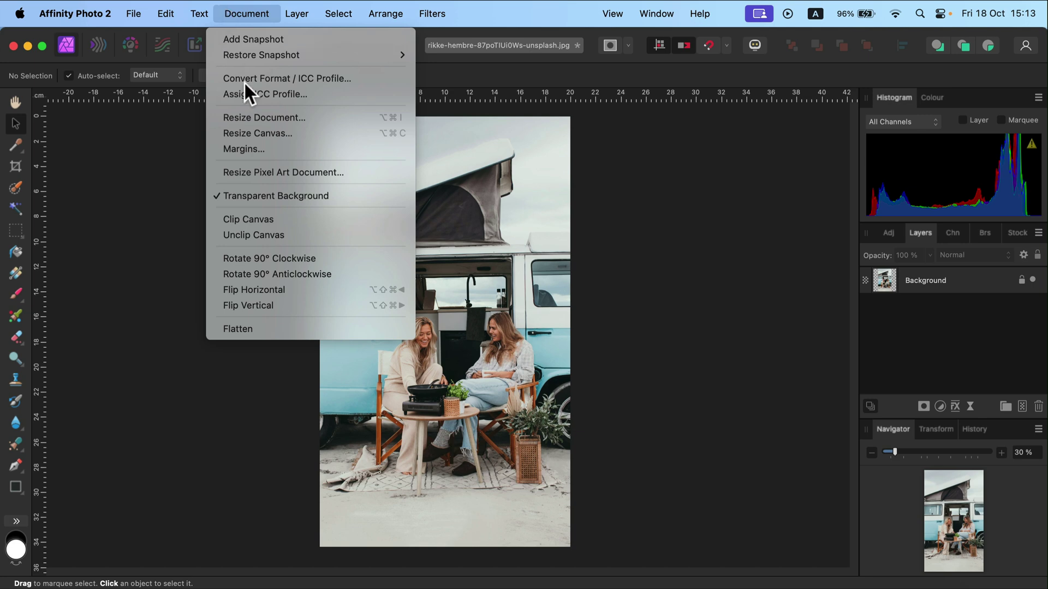
pyautogui.click(279, 133)
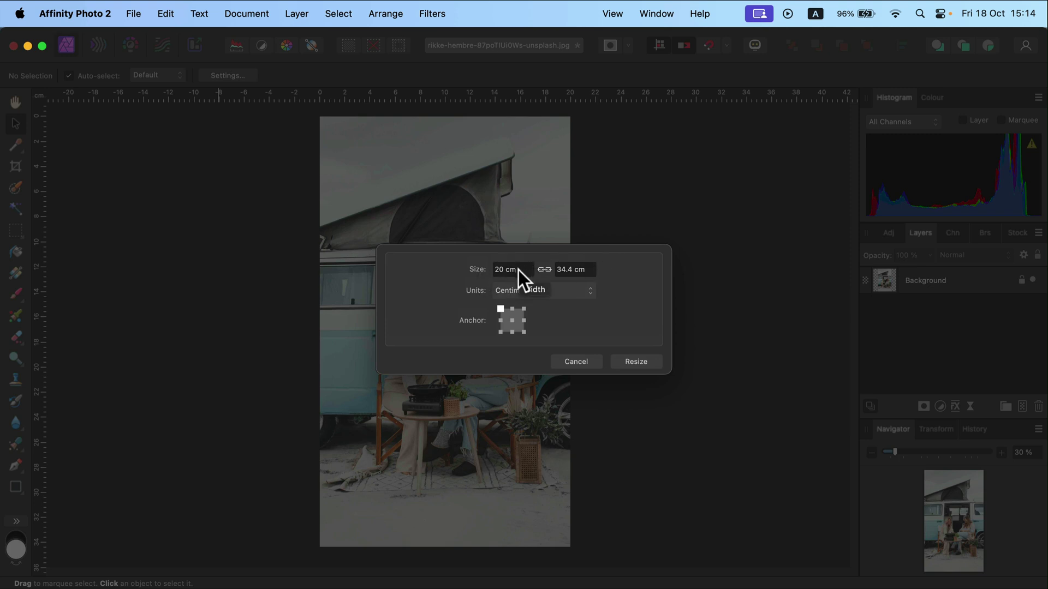
pyautogui.moveTo(518, 270); pyautogui.dragTo(483, 266)
pyautogui.write('15')
pyautogui.click(577, 265)
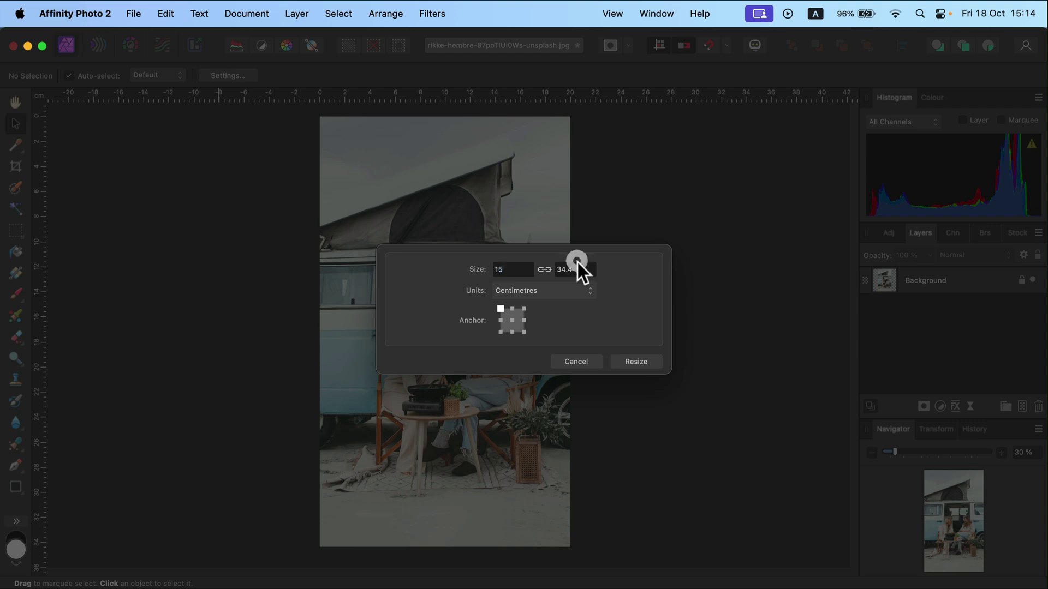
pyautogui.click(651, 362)
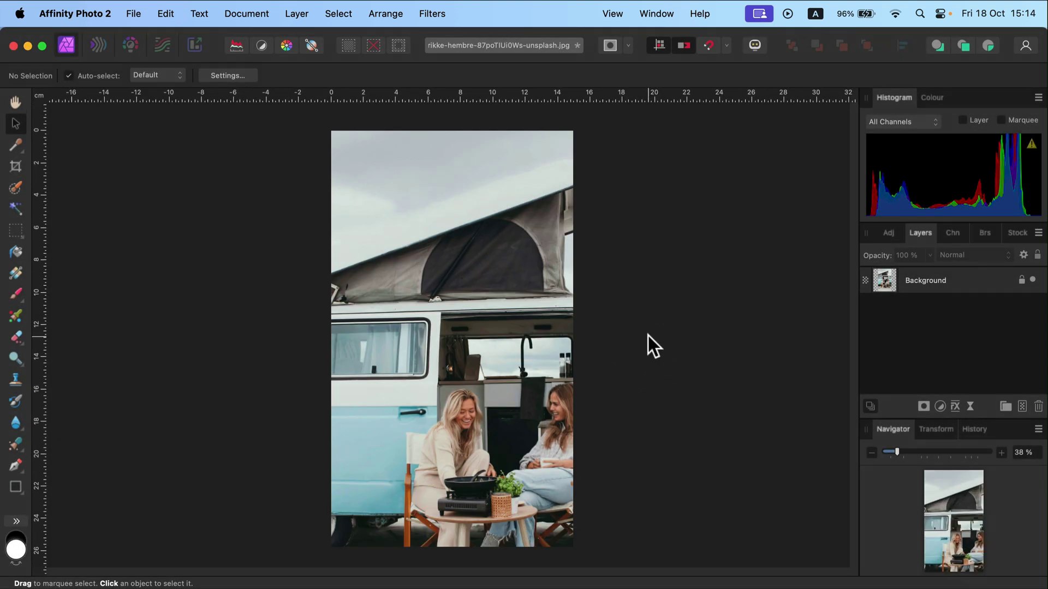
# - Select the Background photo layer and unlock it
pyautogui.scroll(-3, 647, 336)
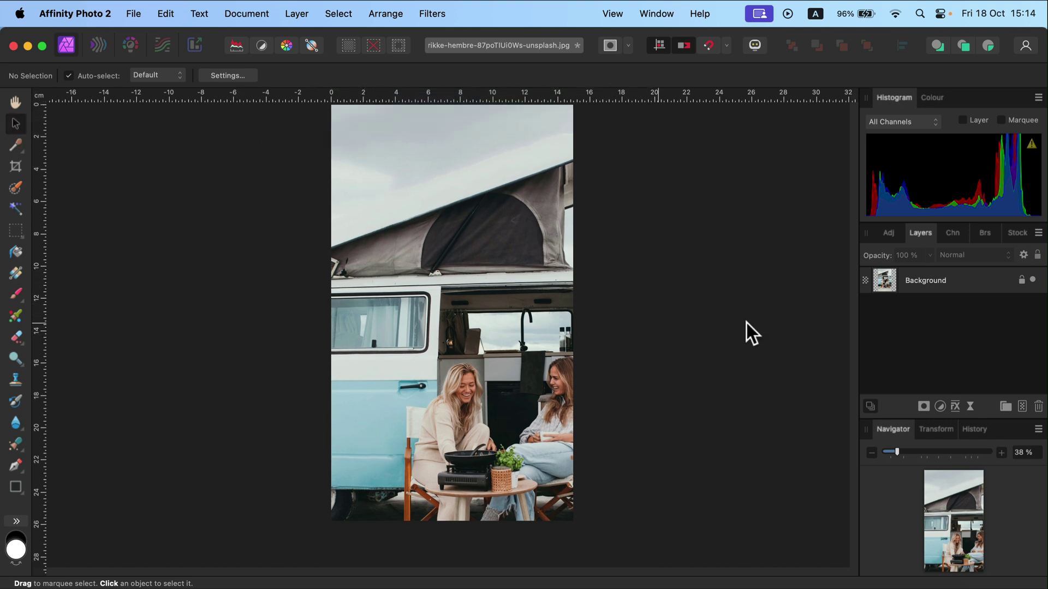
pyautogui.click(553, 350)
pyautogui.scroll(-5, 554, 343)
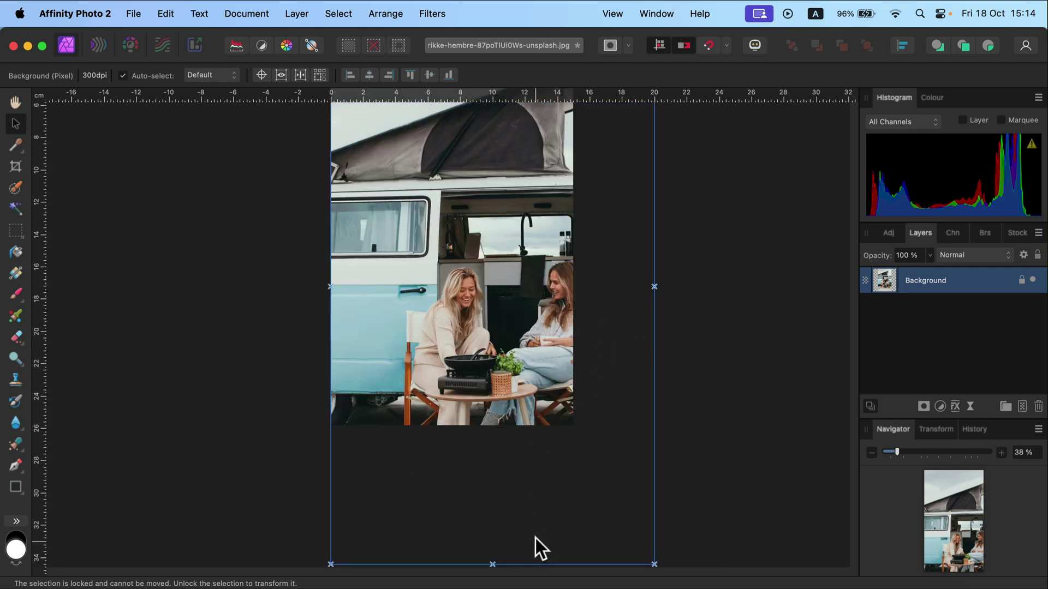
pyautogui.click(1021, 280)
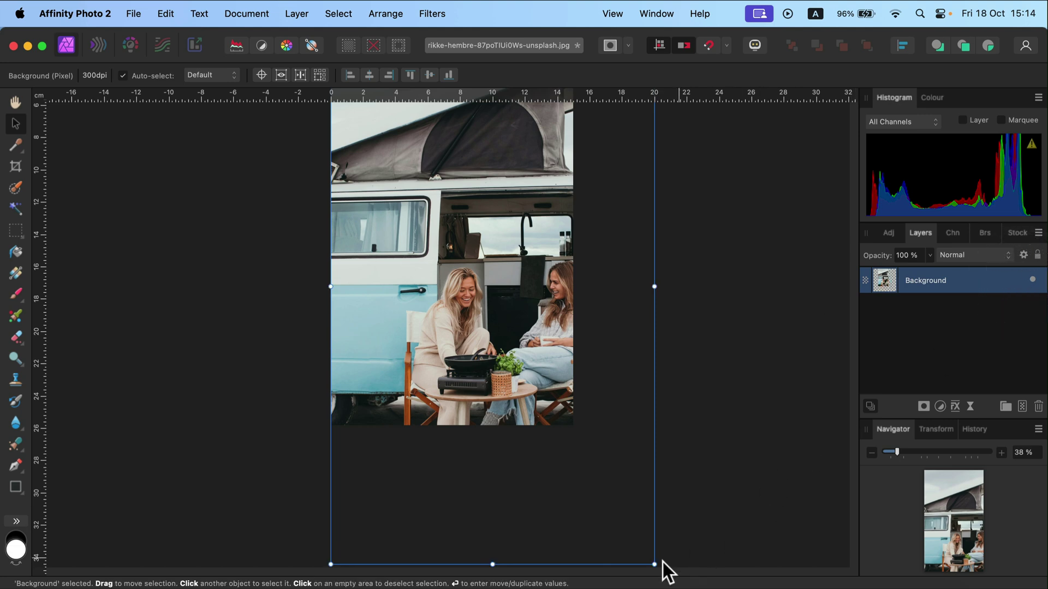
# - Scale the camper-van photo down to about 14.93 × 25.68 cm so it fits the canvas
pyautogui.hscroll(-5, 620, 526)
pyautogui.click(620, 521)
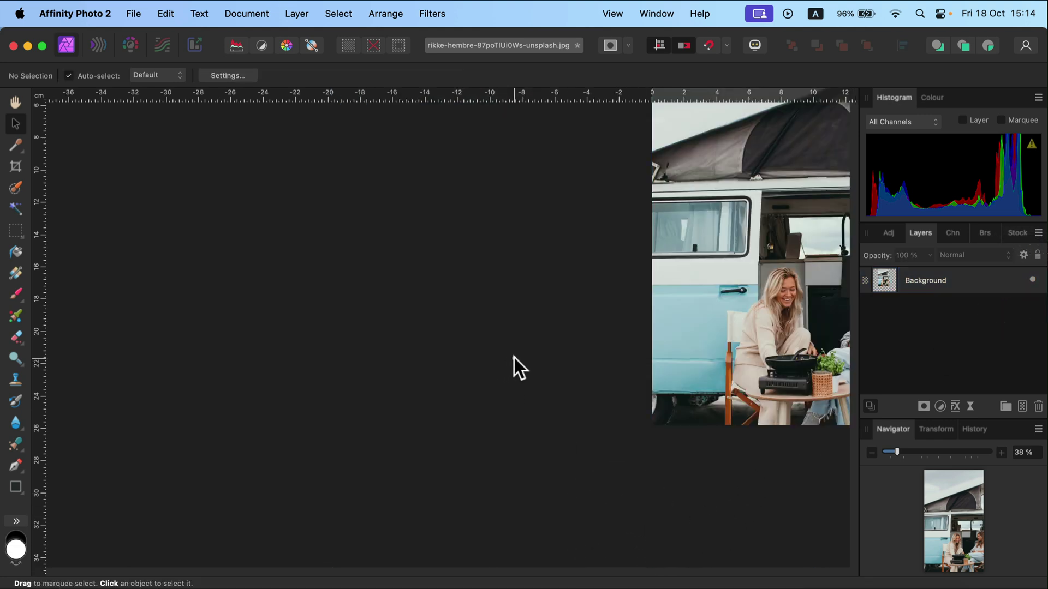
pyautogui.moveTo(514, 360); pyautogui.dragTo(463, 353)
pyautogui.click(463, 353)
pyautogui.moveTo(748, 507); pyautogui.dragTo(646, 384)
pyautogui.scroll(5, 646, 384)
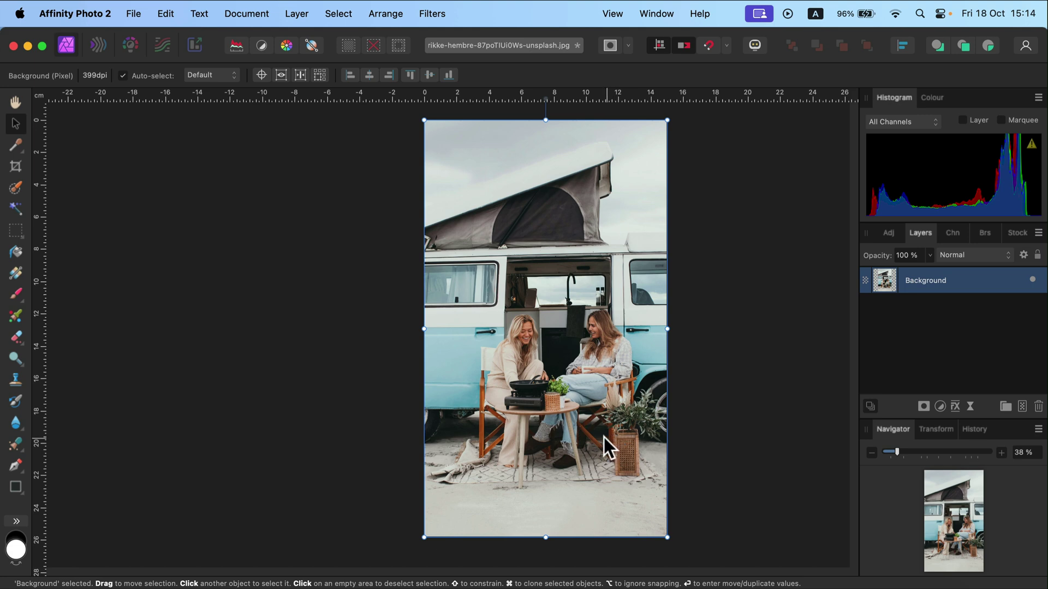
# - Delete the Background photo layer, then view Resize Document and cancel without changes
pyautogui.press('Delete')
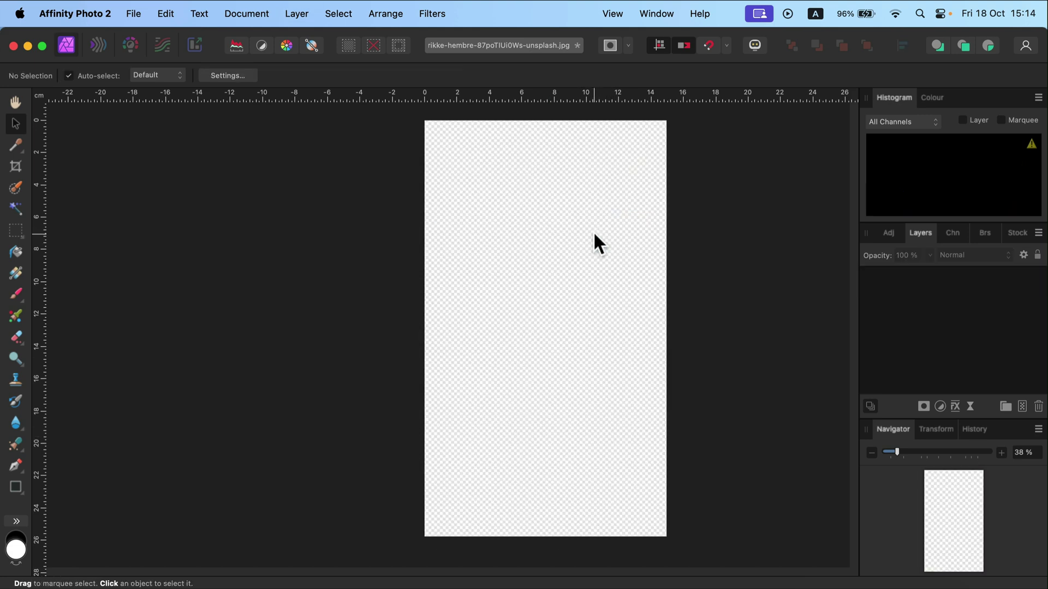
pyautogui.click(225, 14)
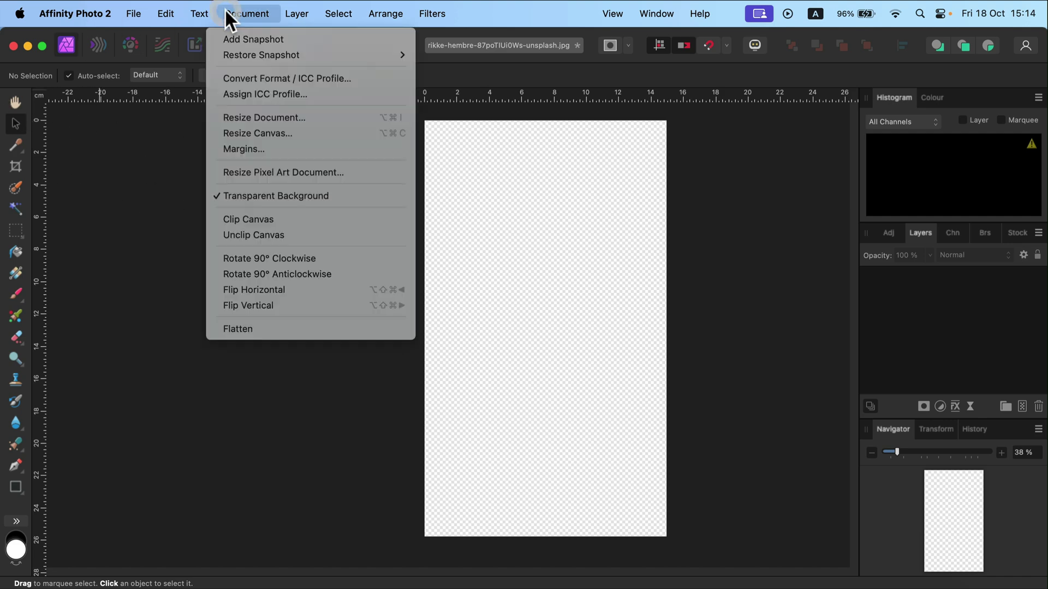
pyautogui.click(234, 117)
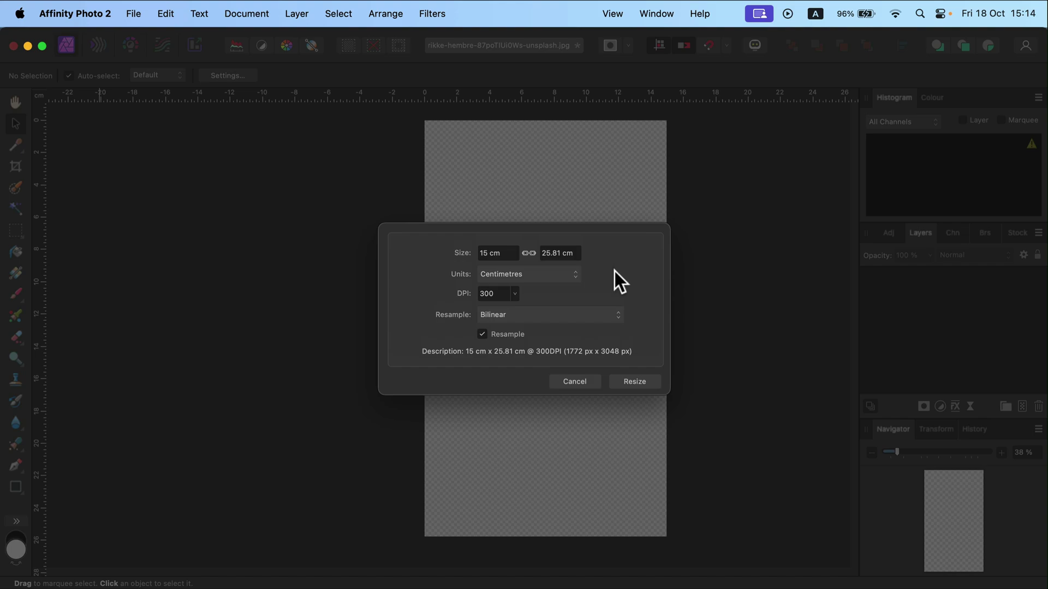
pyautogui.click(559, 386)
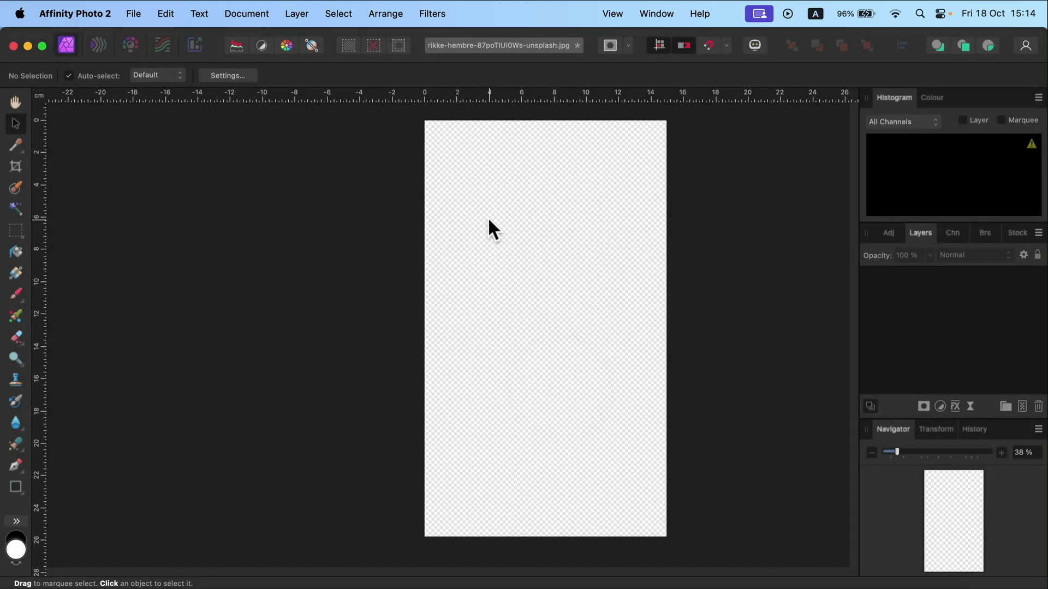